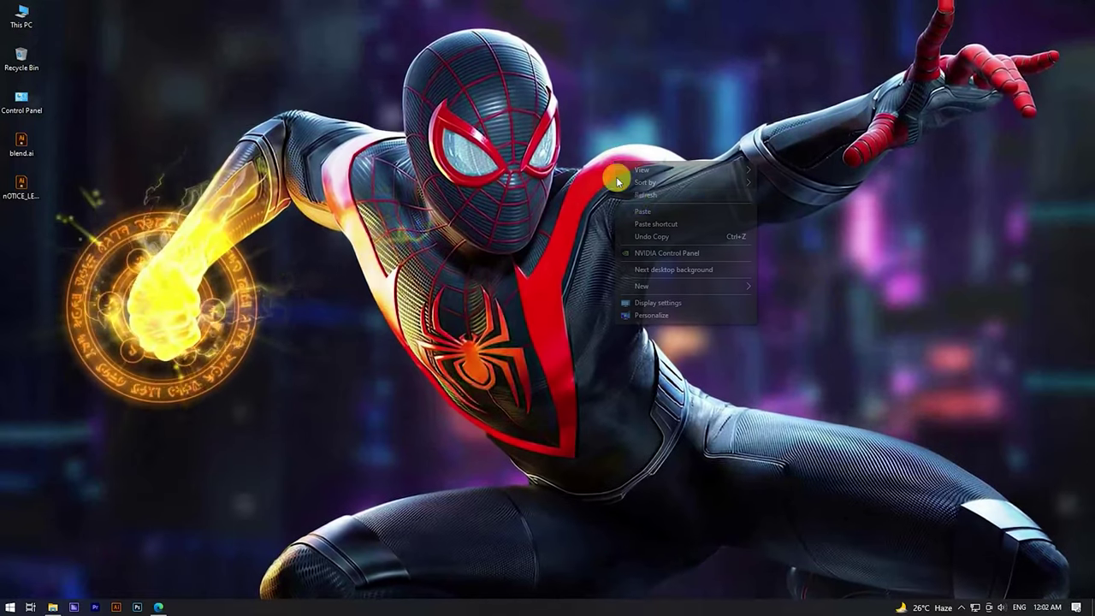
Open oil_paint_plugin_link.txt from the Oil Paint For Photoshop CC 2019 folder in Notepad
left_click(654, 232)
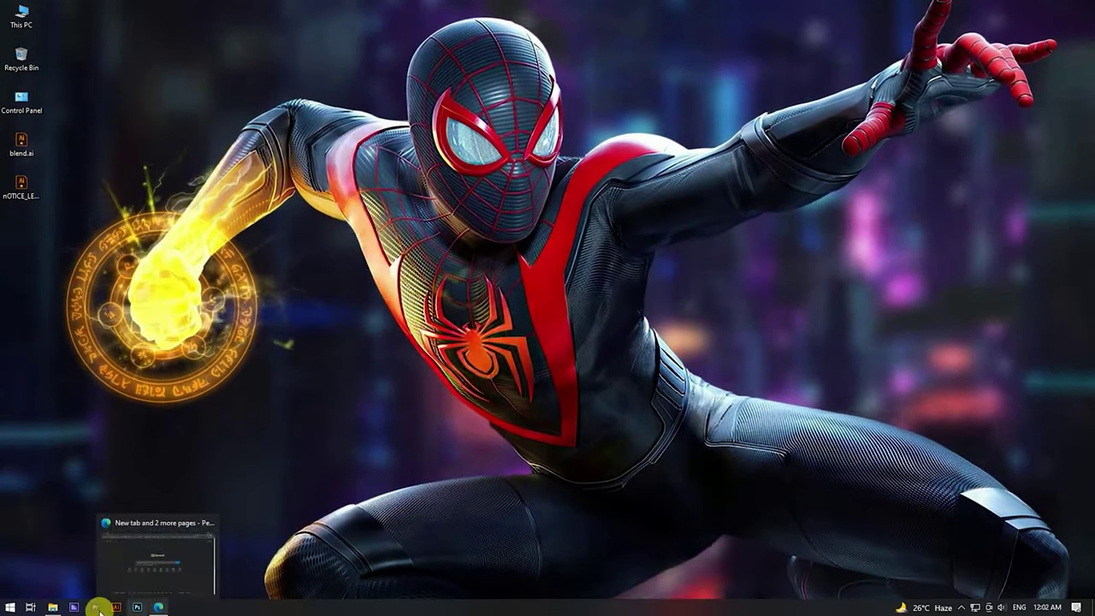
left_click(52, 606)
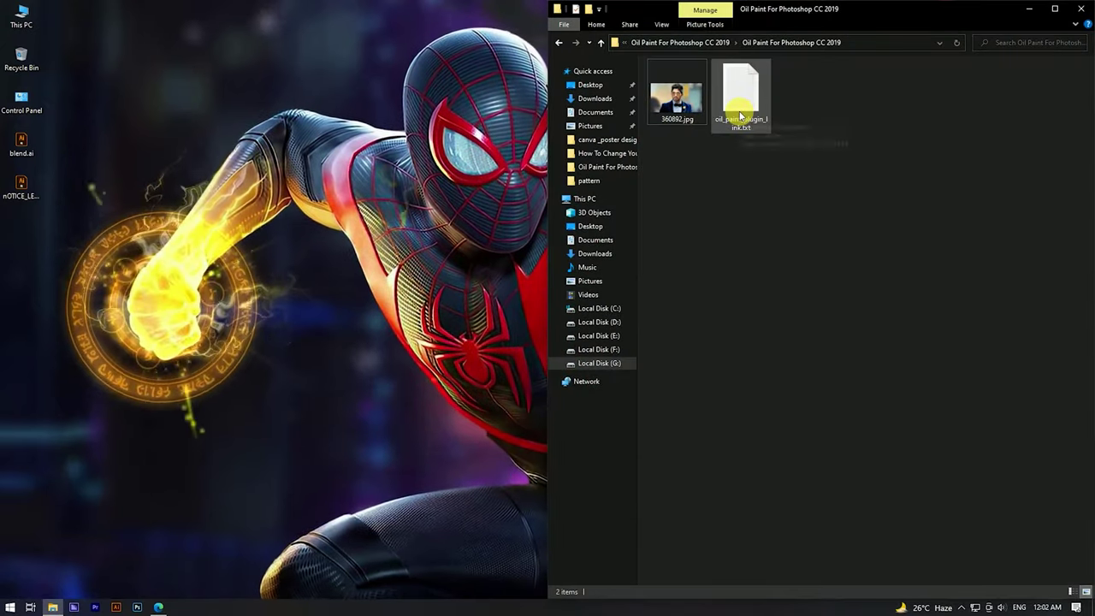
double_click(748, 104)
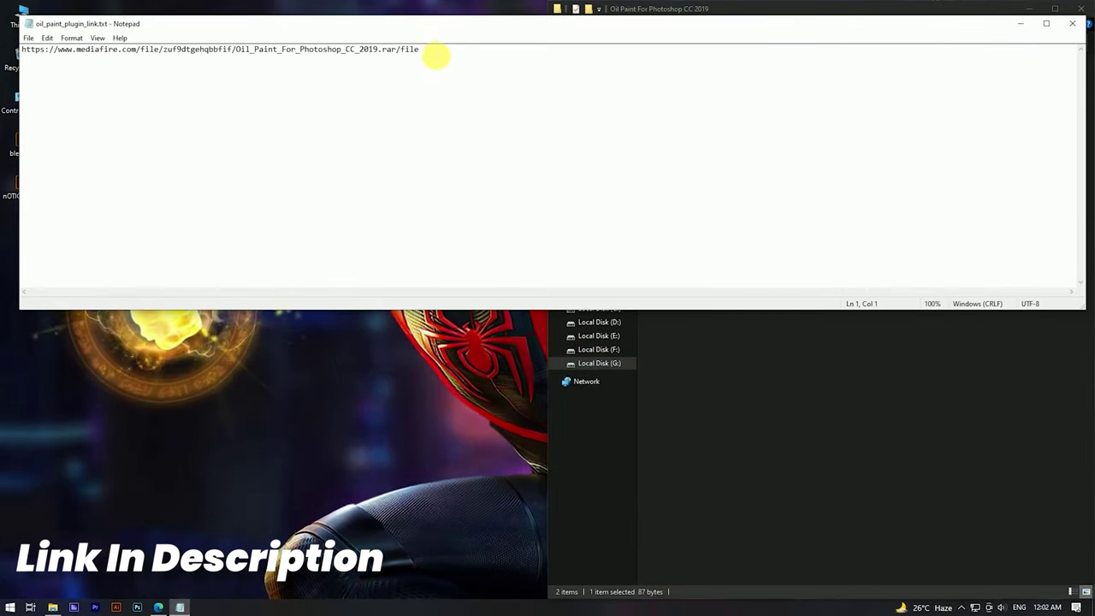
Copy the MediaFire download URL from the link text file
left_click_drag(423, 48, 23, 48)
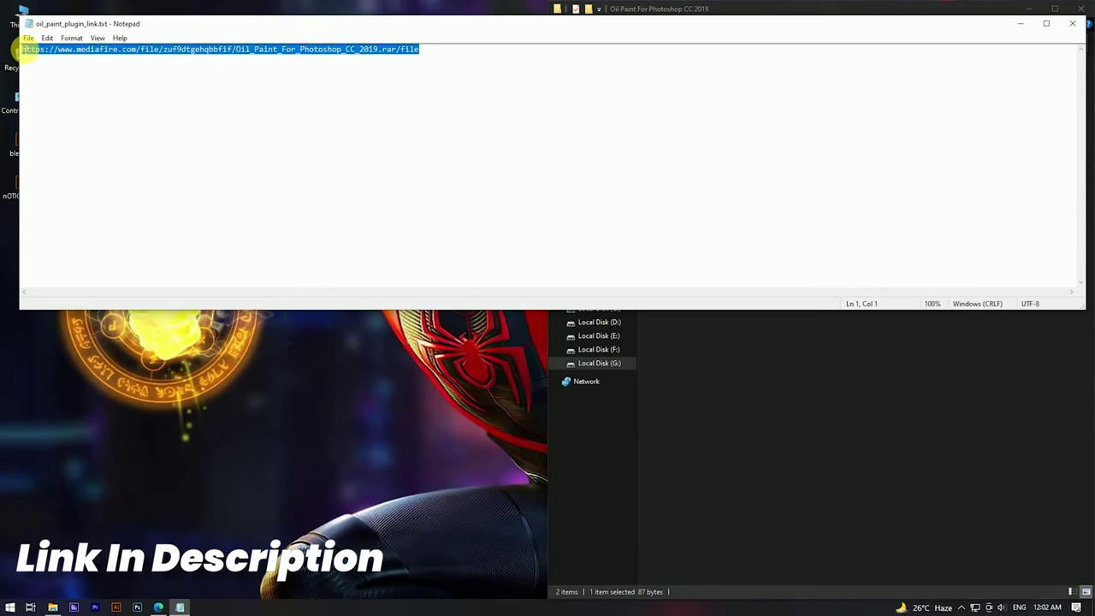
right_click(146, 53)
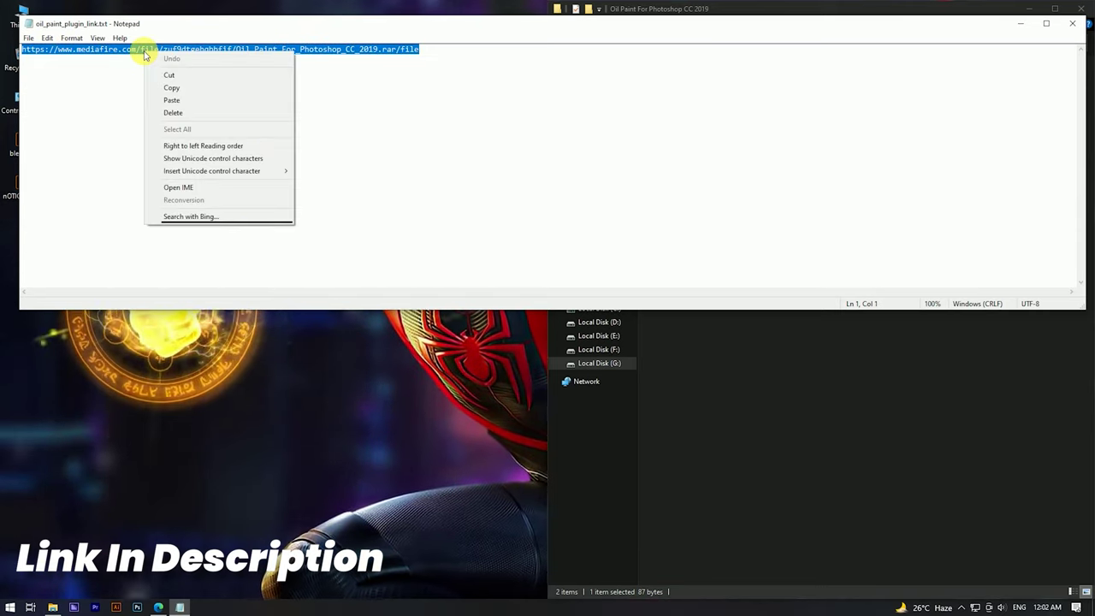
left_click(180, 88)
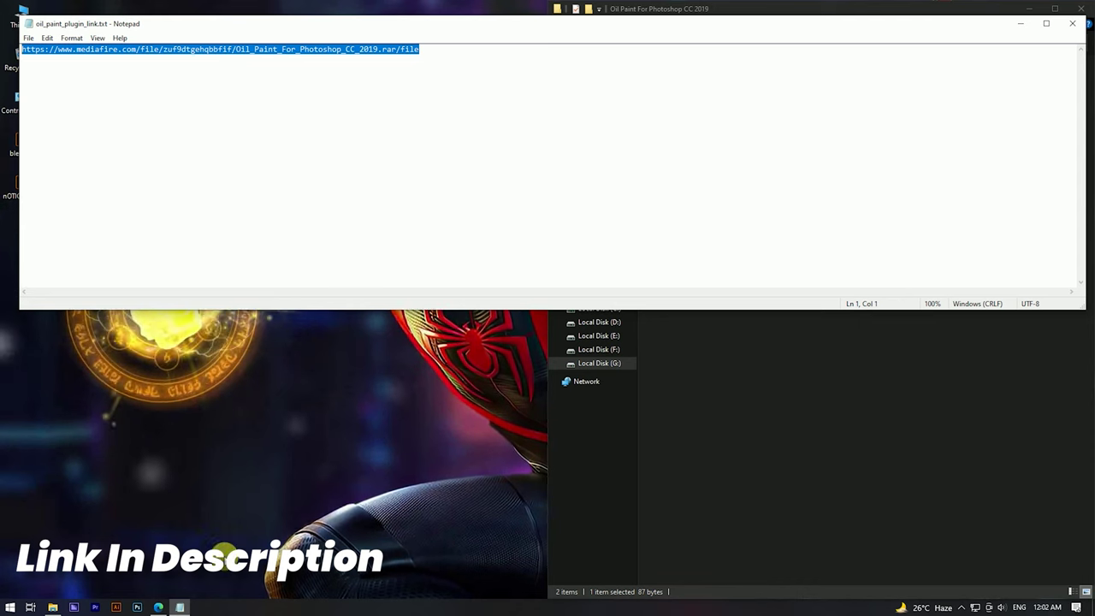
left_click(160, 605)
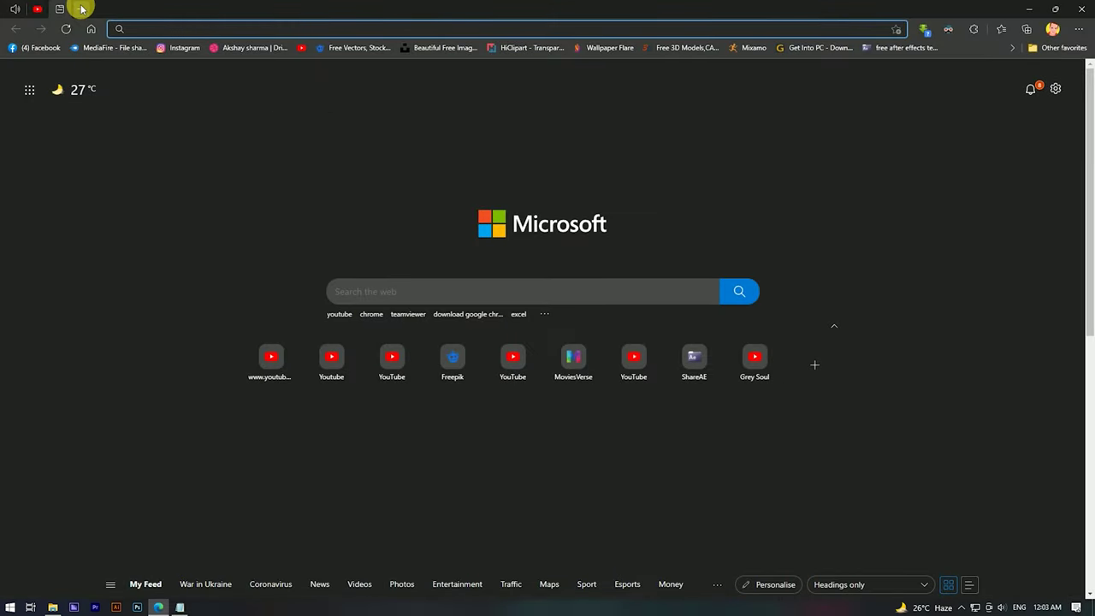
Load the pasted MediaFire link in Edge, download the 719.42KB Oil Paint .rar, and dismiss the VPN ad
left_click(175, 29)
key("ctrl+v")
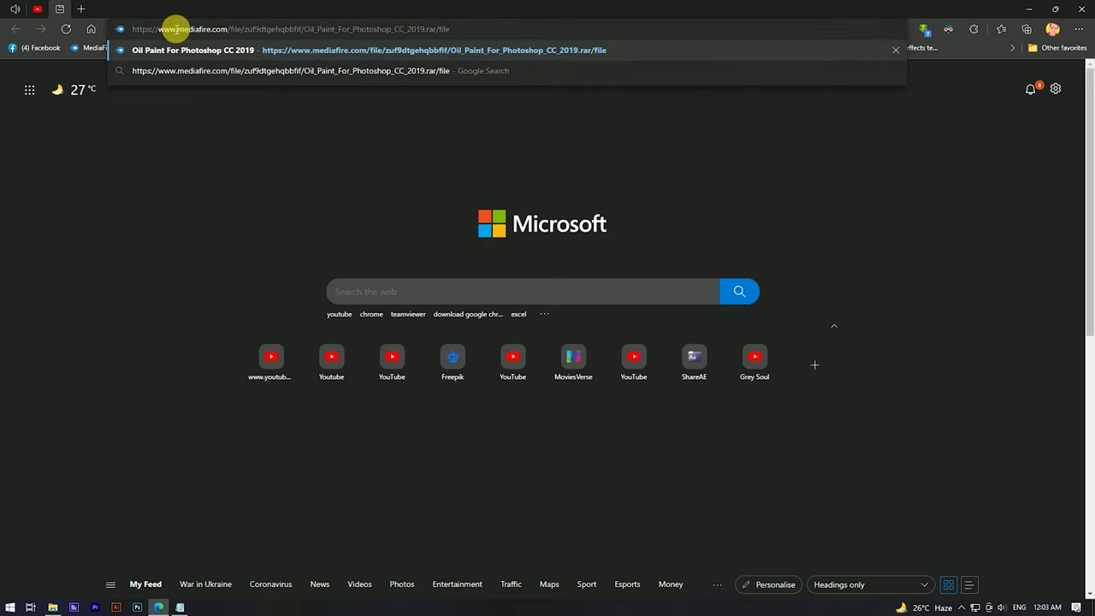
key("Return")
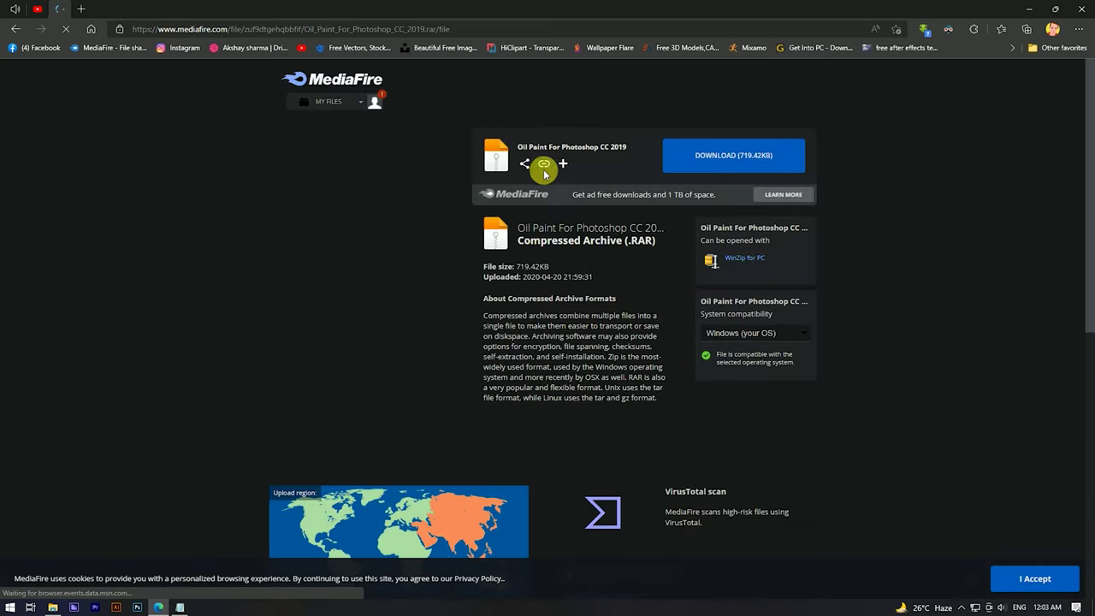
left_click(770, 161)
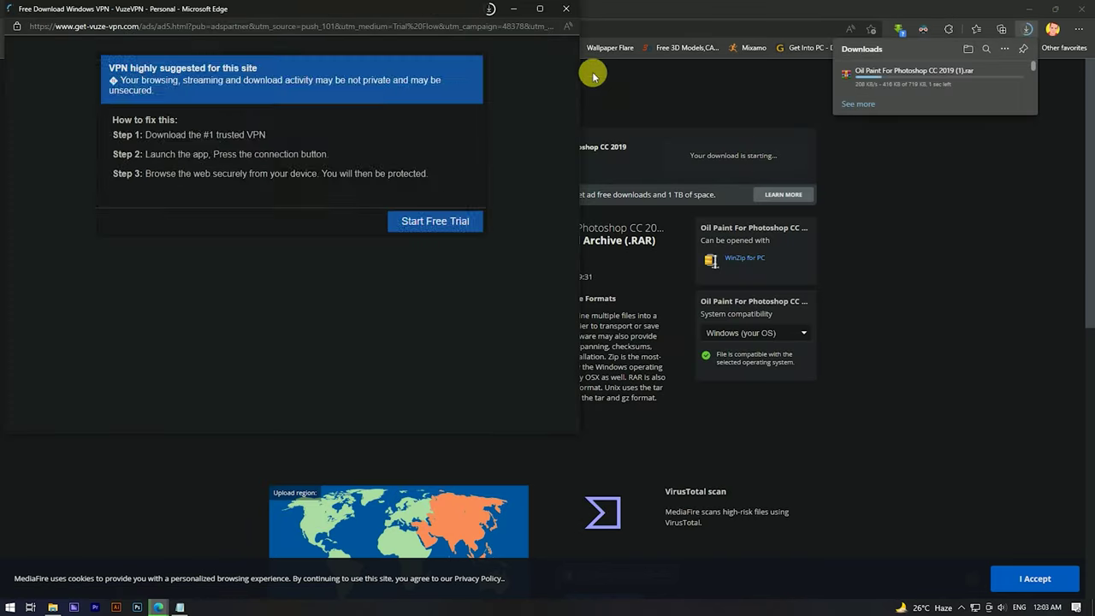
left_click(566, 12)
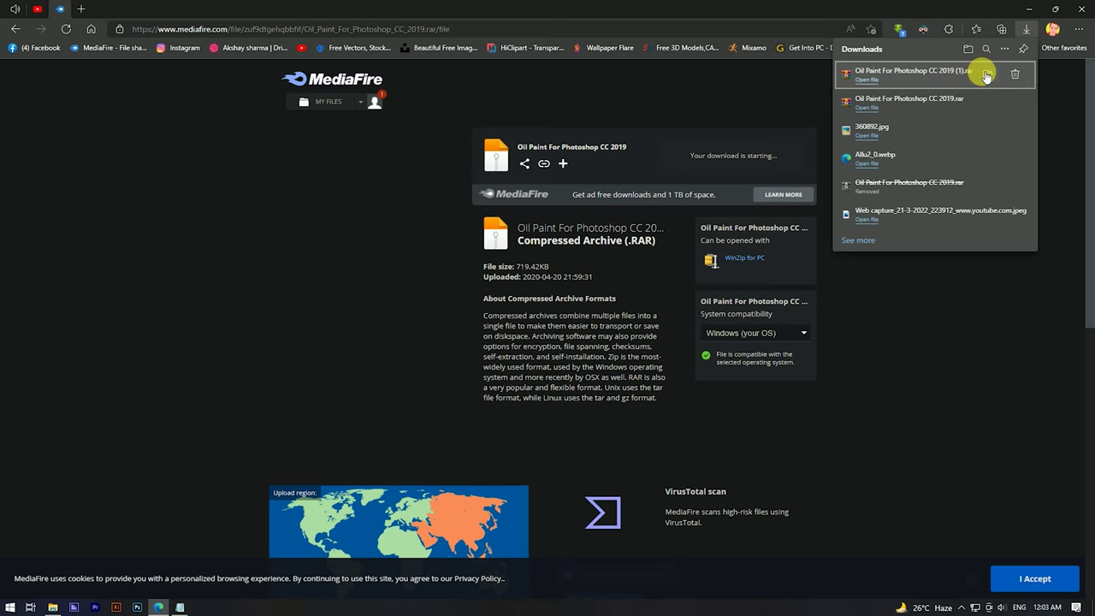
Paste the downloaded Oil Paint For Photoshop CC 2019 (1).rar into the Oil Paint folder
left_click(987, 74)
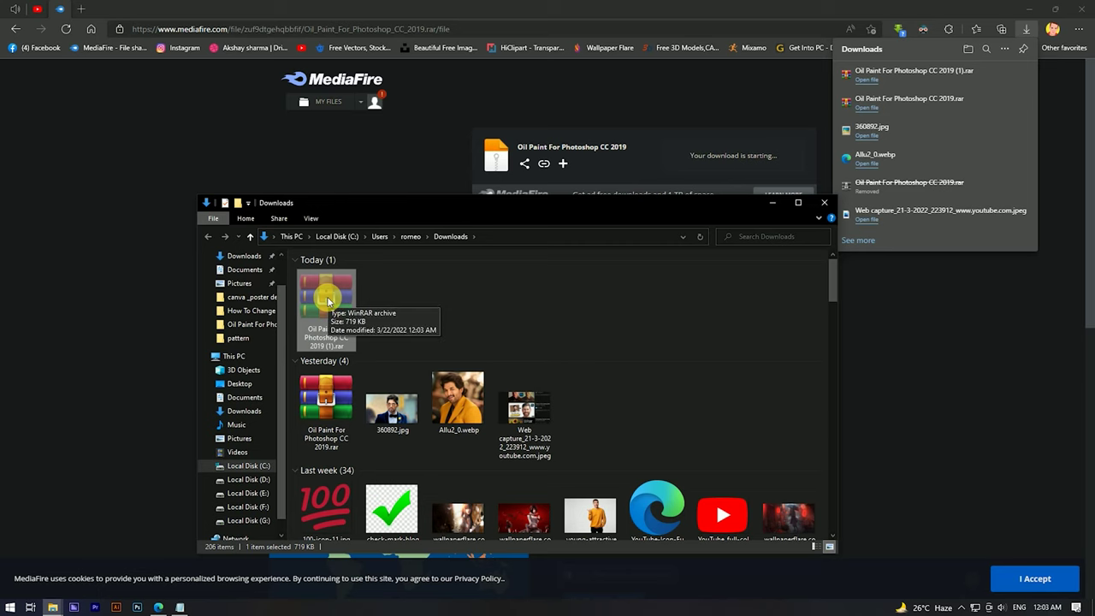
left_click(772, 202)
mouse_move(52, 607)
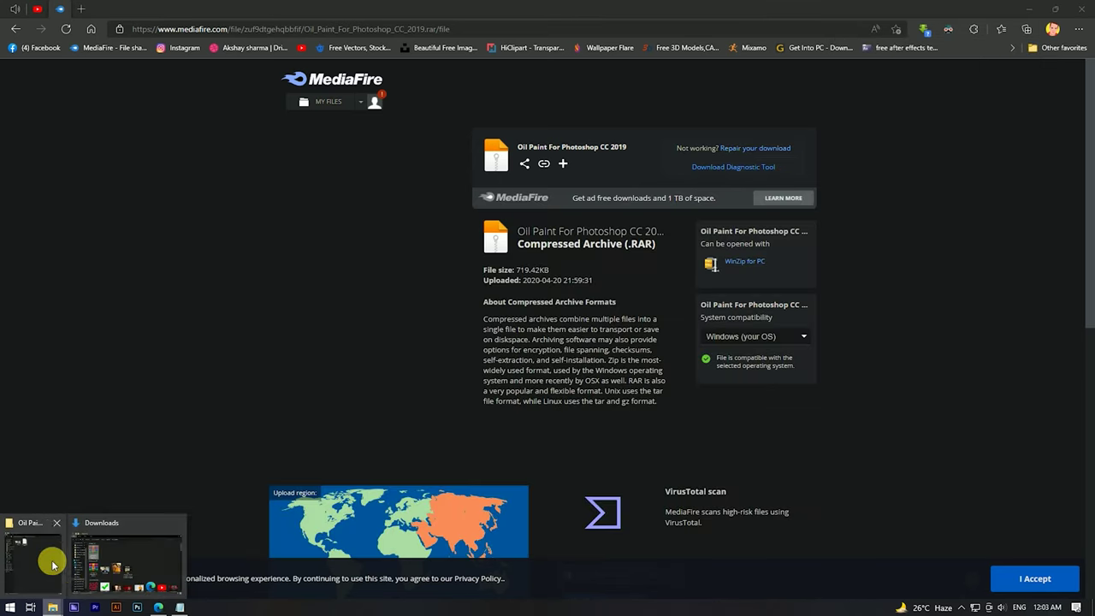
left_click(53, 564)
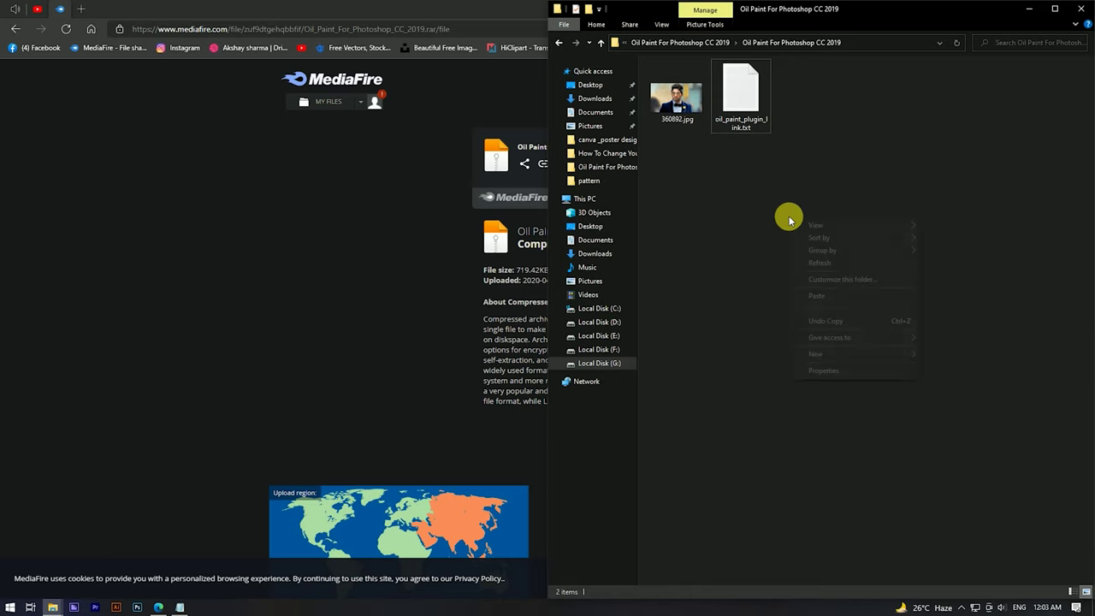
left_click(815, 296)
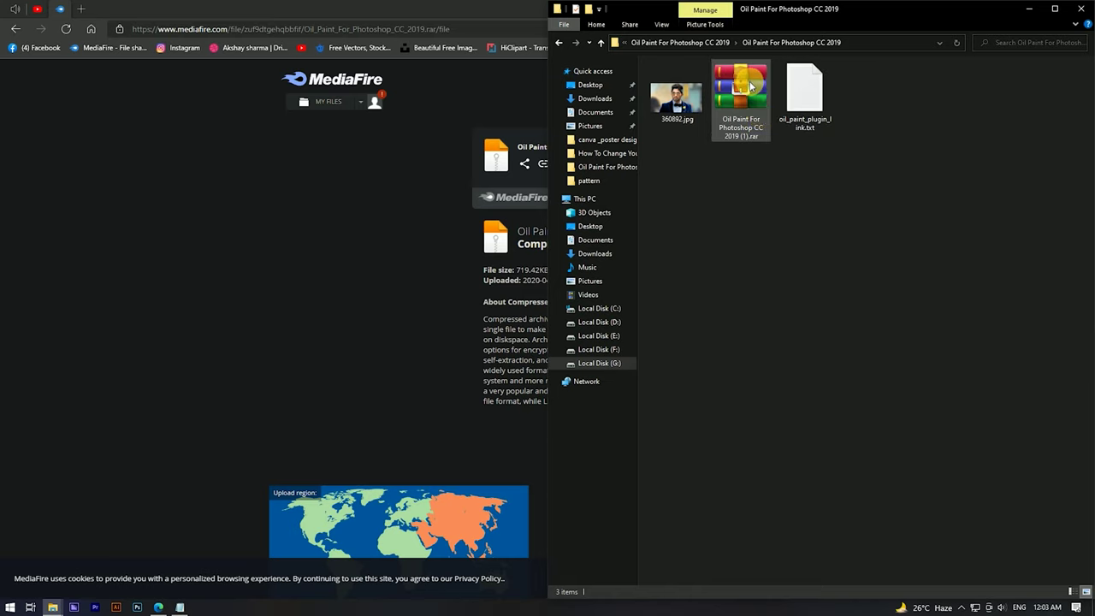
Minimize the browser and close the link file in Notepad
left_click(319, 9)
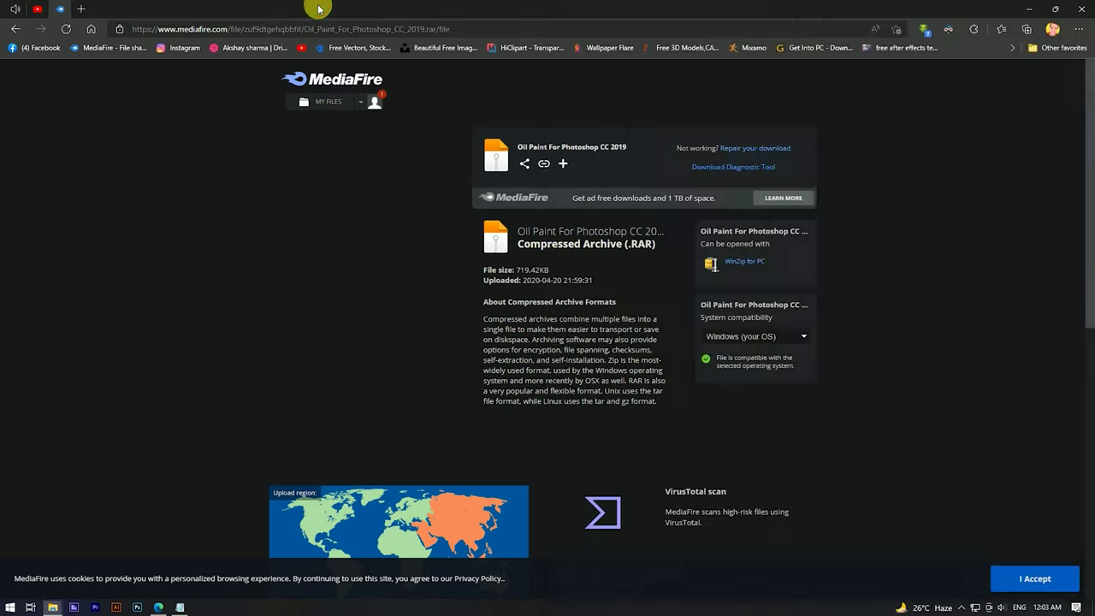
left_click(1028, 9)
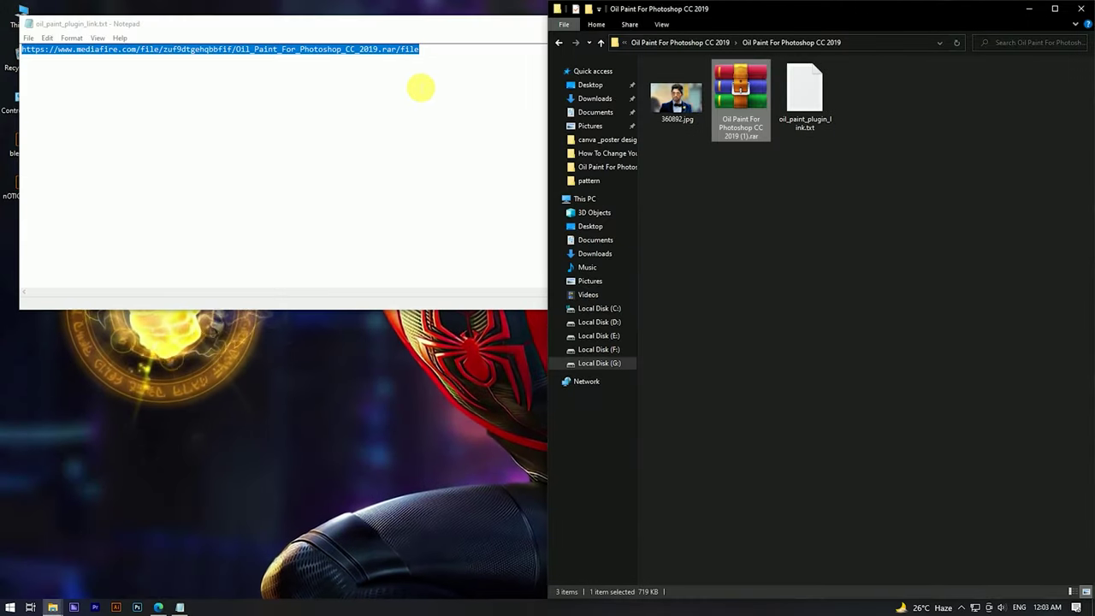
left_click(420, 88)
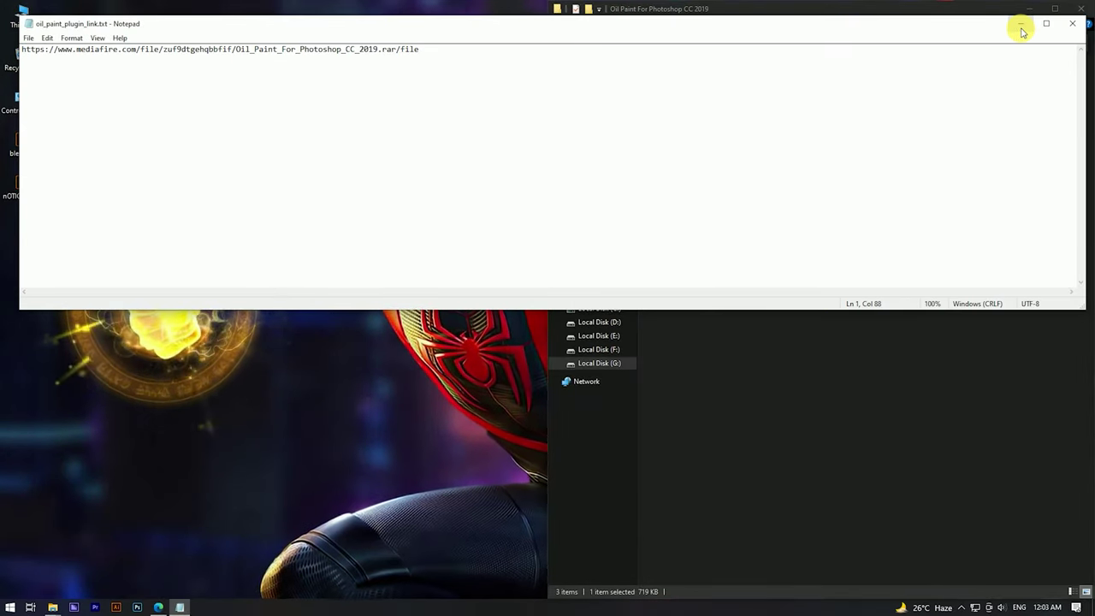
left_click(1067, 29)
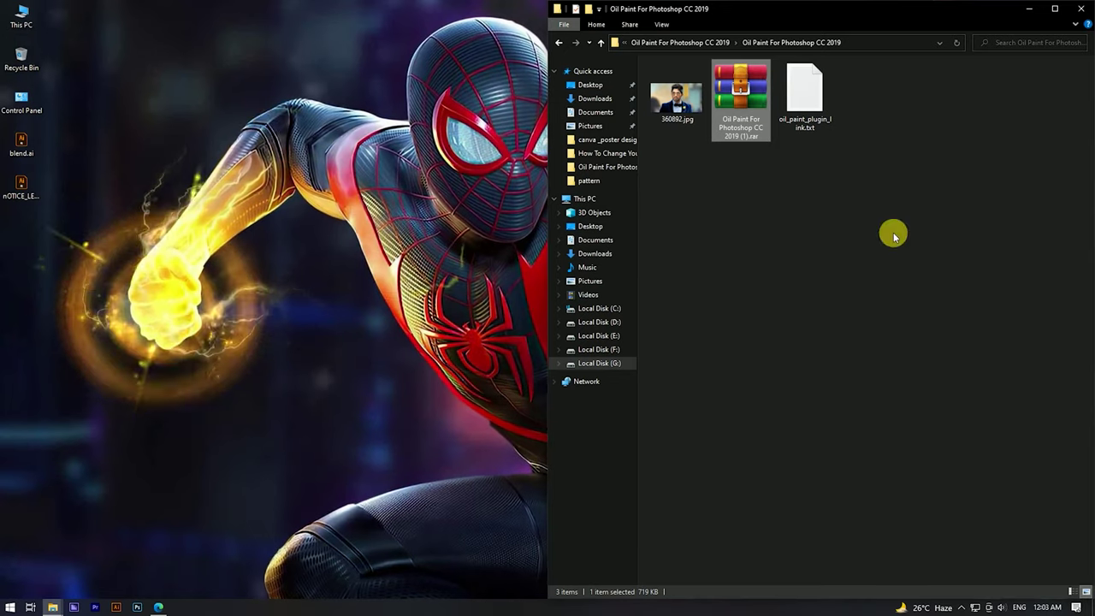
Extract the .rar to an Oil Paint For Photoshop CC 2019 (1) folder
left_click(893, 232)
left_click(738, 97)
right_click(738, 96)
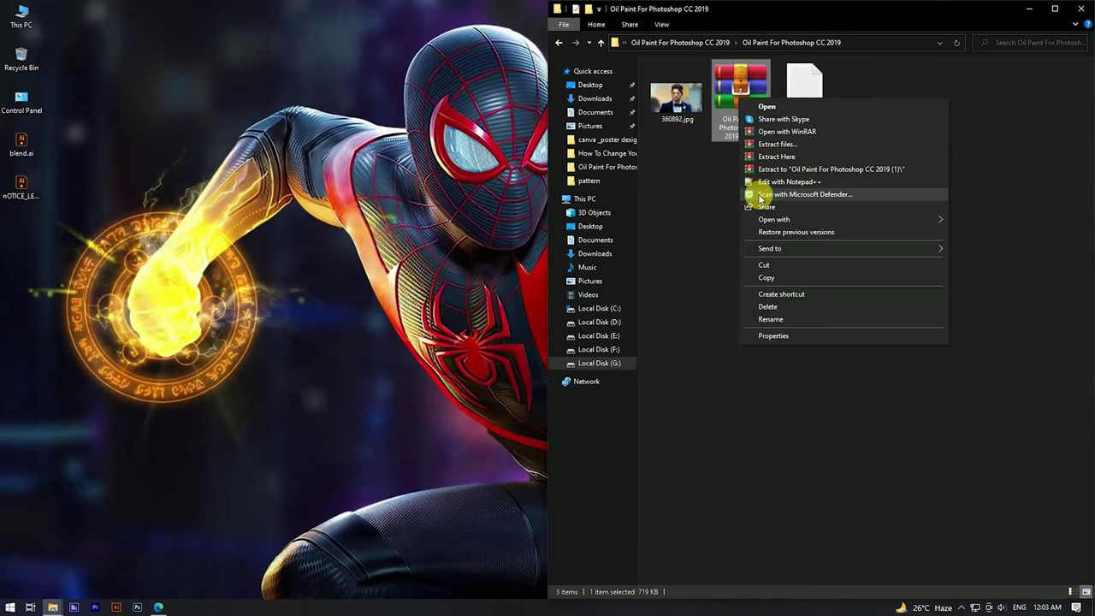
left_click(794, 169)
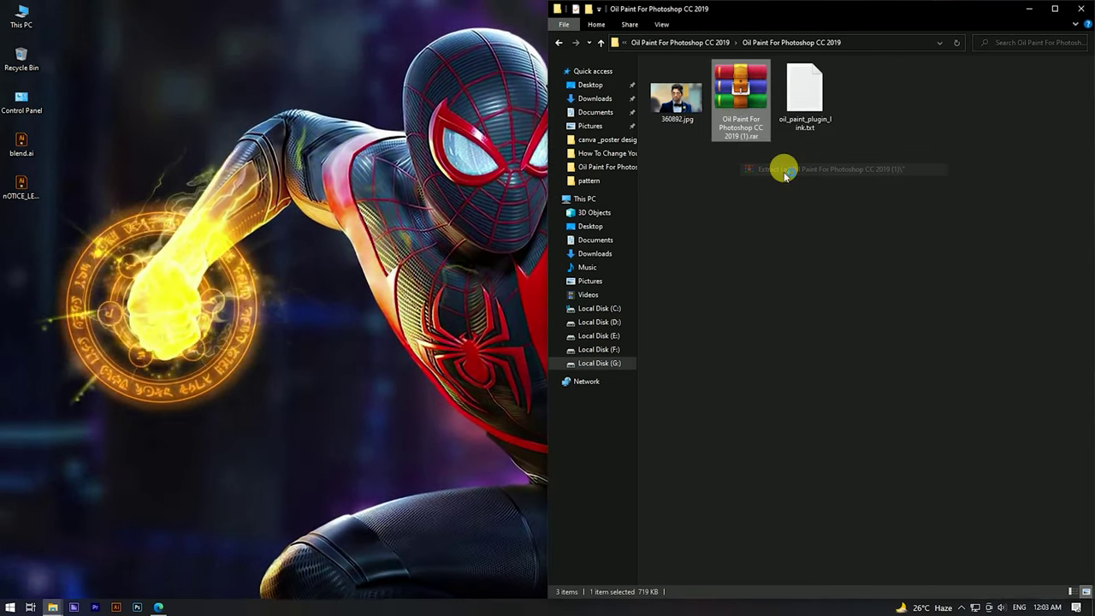
Browse into the extracted folders to GreycShop, then step back up to its parent folder
double_click(672, 101)
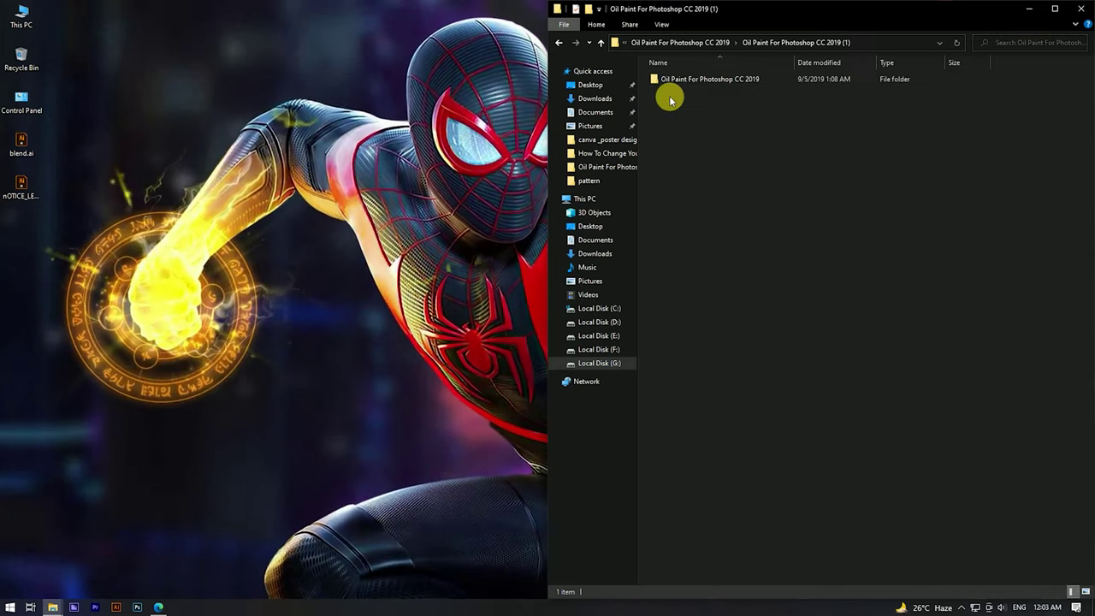
left_click(675, 82)
double_click(675, 81)
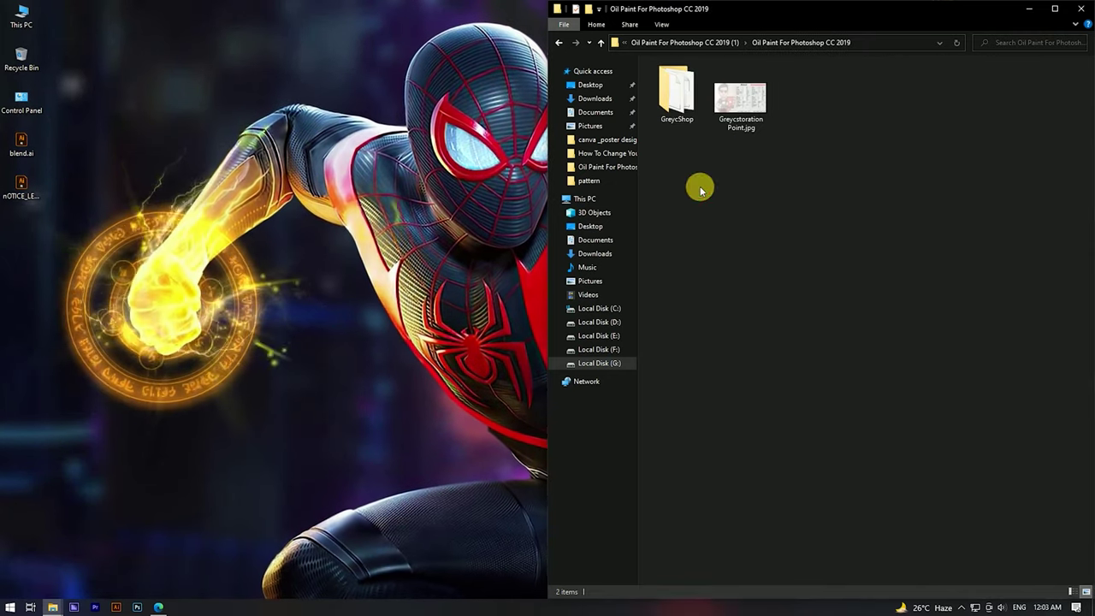
left_click(690, 88)
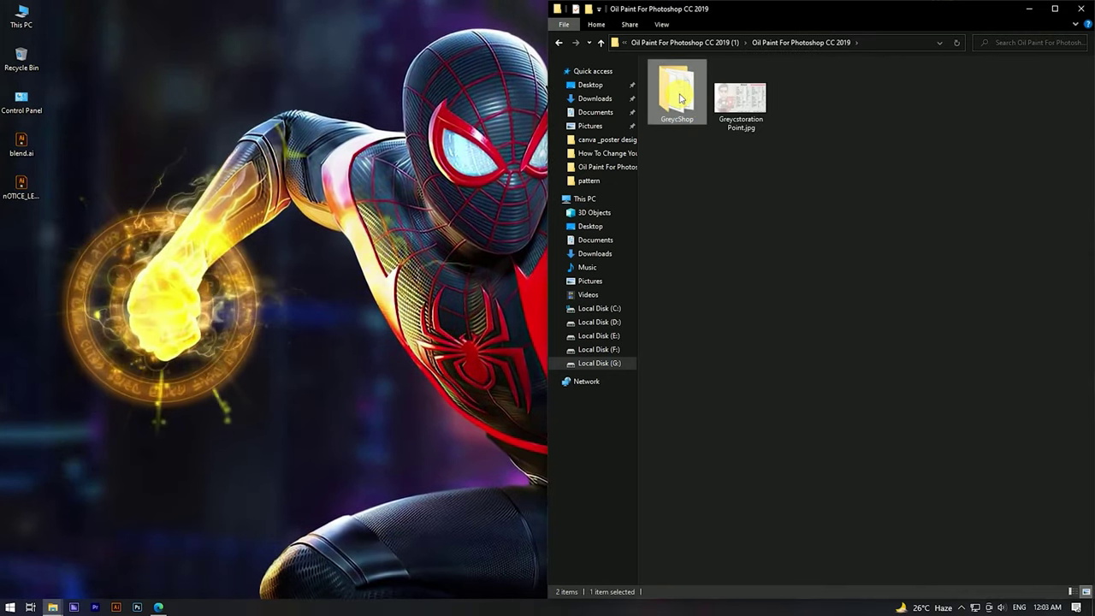
double_click(689, 86)
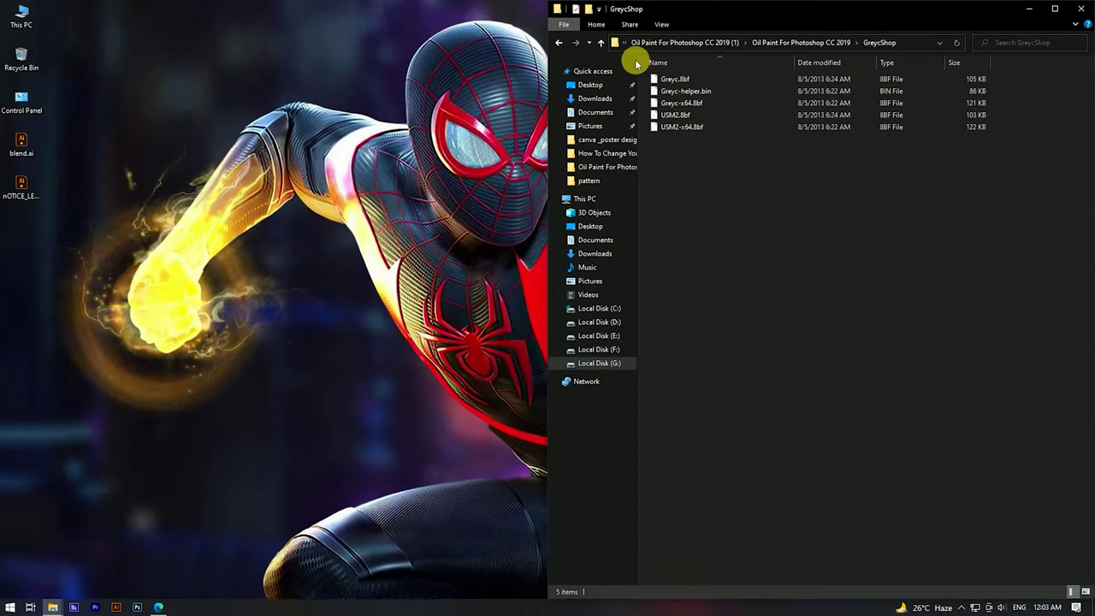
left_click(602, 42)
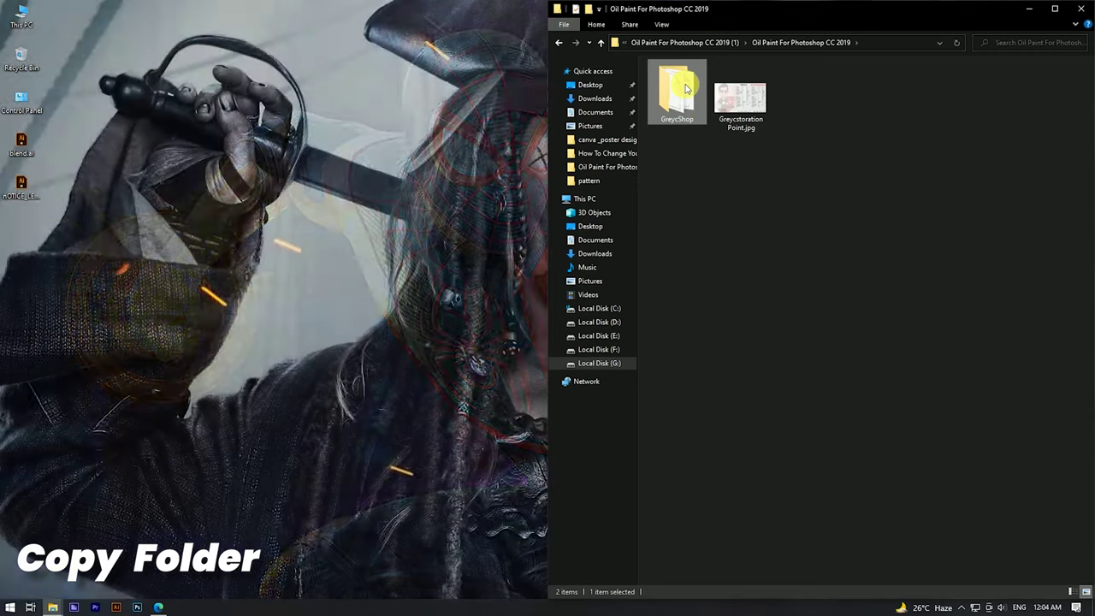
Copy the GreycShop folder and open This PC snapped to the left half
right_click(687, 84)
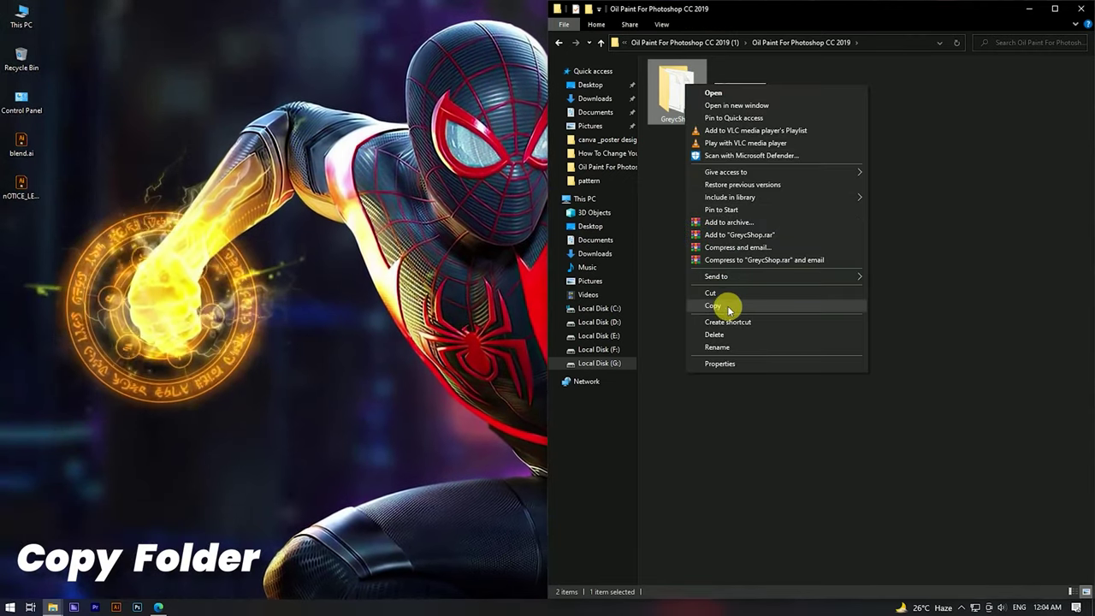
left_click(712, 305)
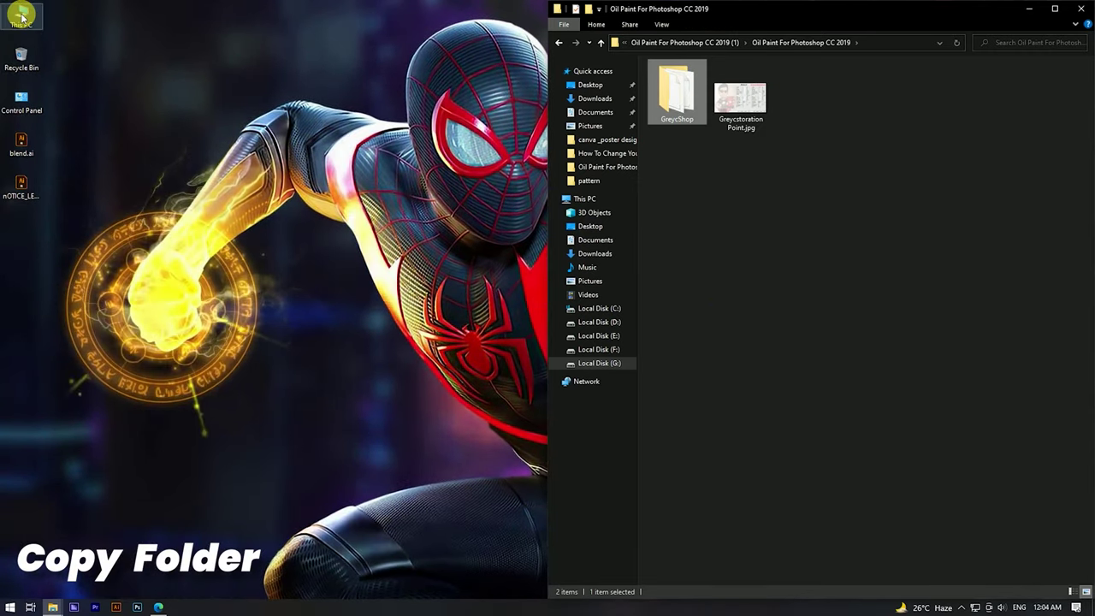
left_click(21, 15)
double_click(22, 15)
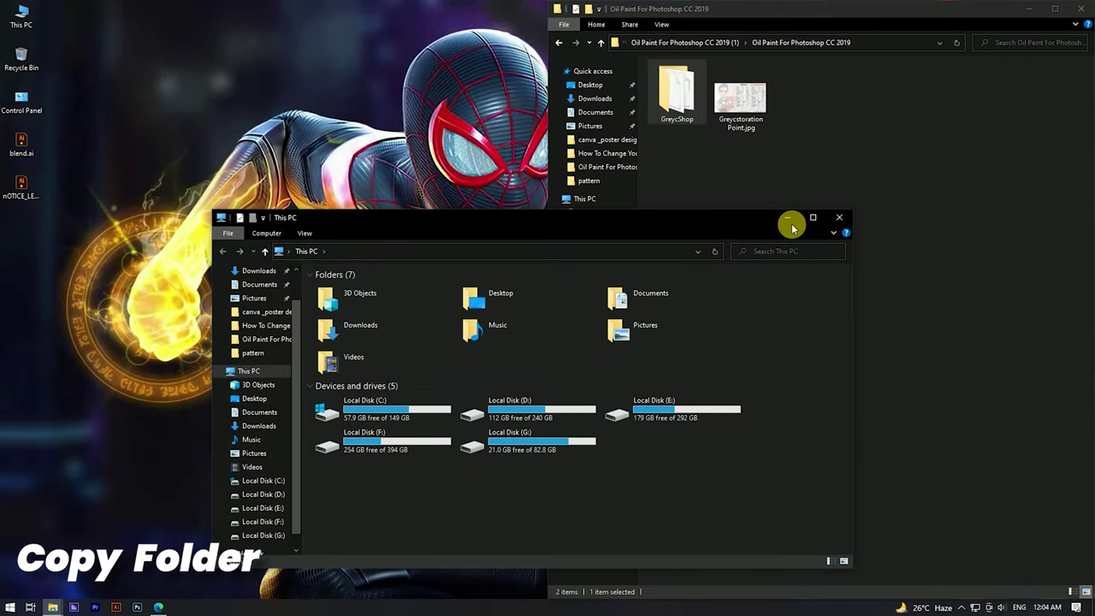
left_click(790, 225)
key("super+Left")
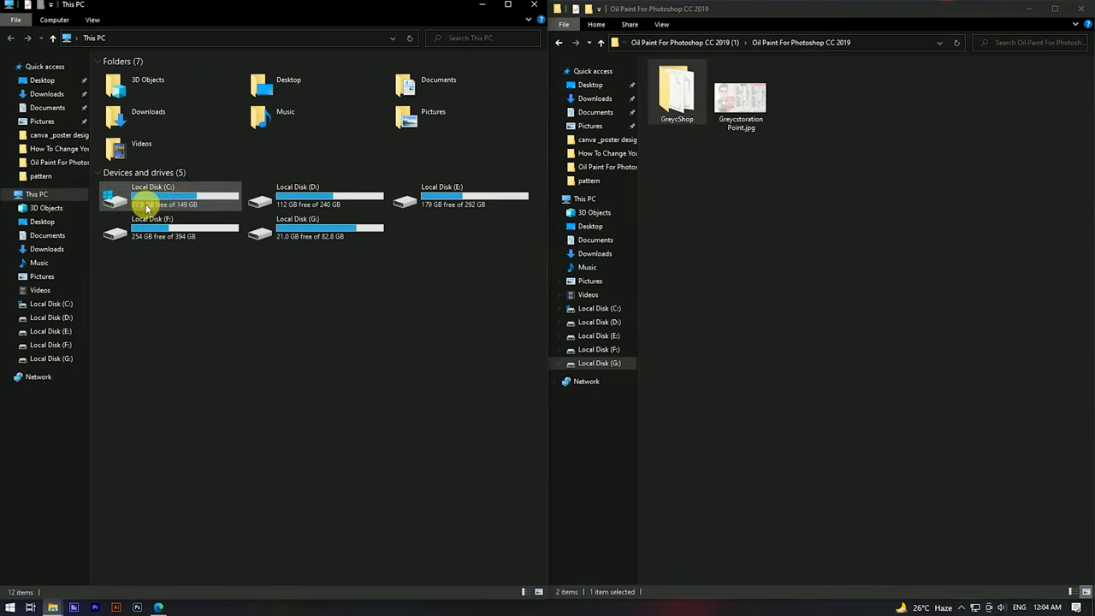
Paste GreycShop into C:\Program Files\Adobe\Adobe Photoshop 2020\Plug-ins, replacing files with administrator permission
double_click(179, 201)
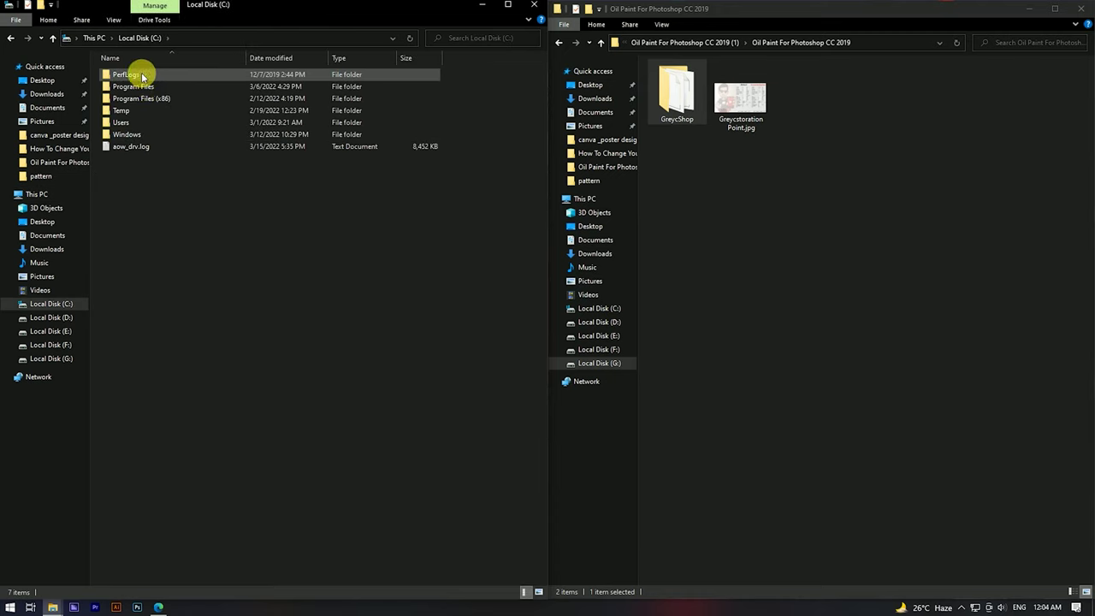
left_click(150, 88)
double_click(151, 88)
double_click(141, 75)
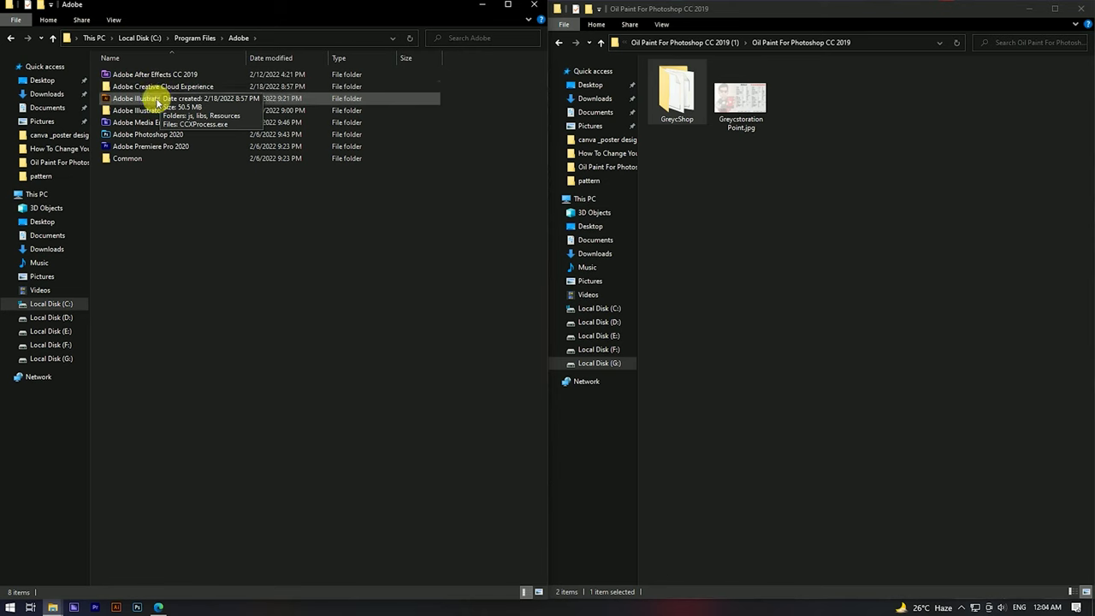
double_click(128, 135)
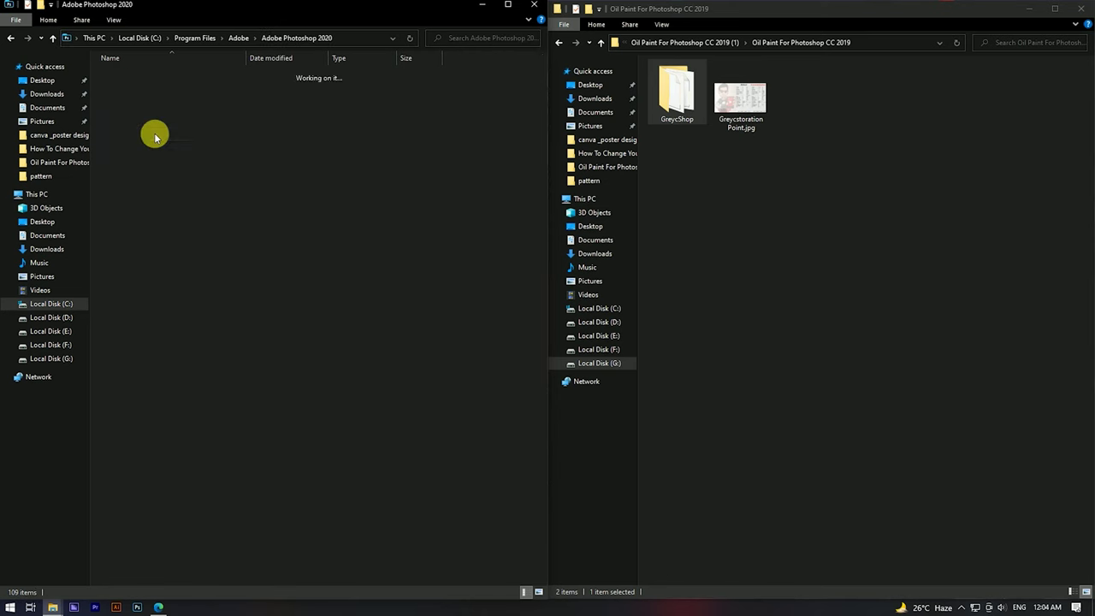
double_click(144, 121)
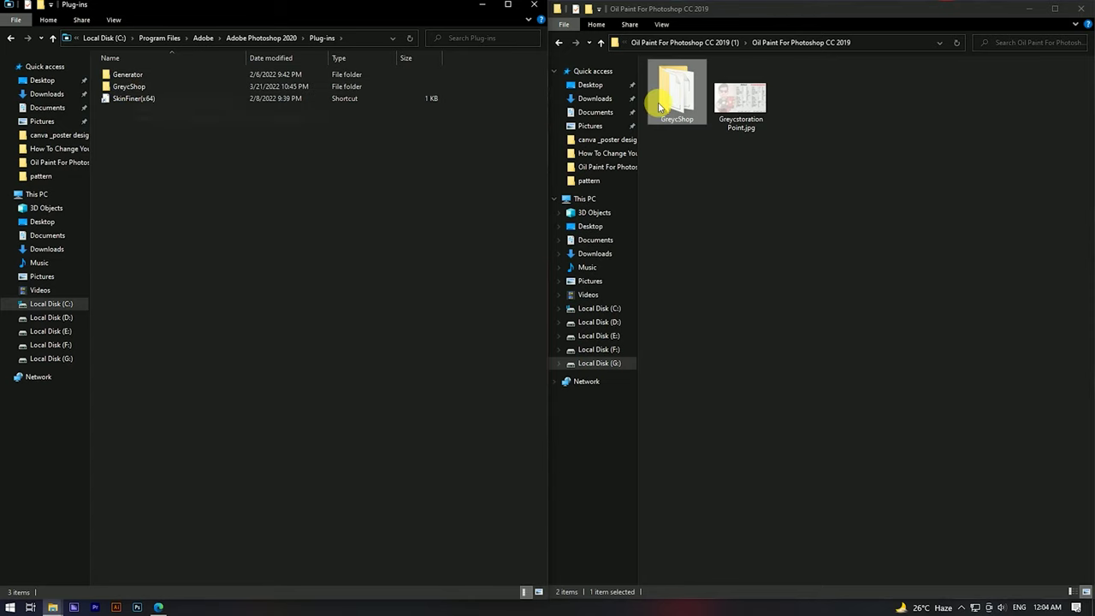
right_click(180, 134)
left_click(217, 214)
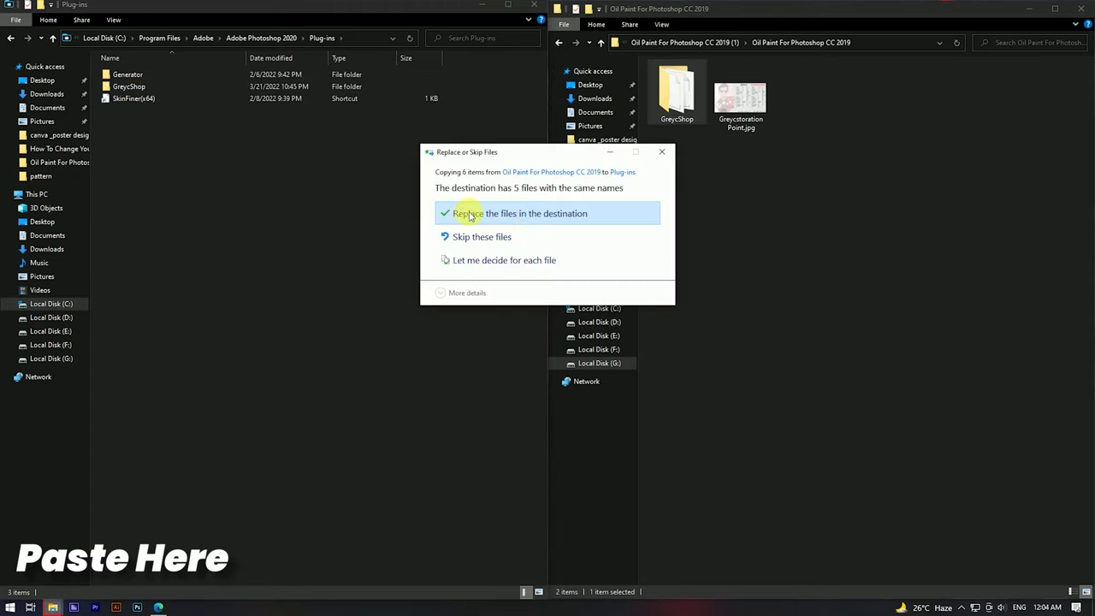
left_click(482, 215)
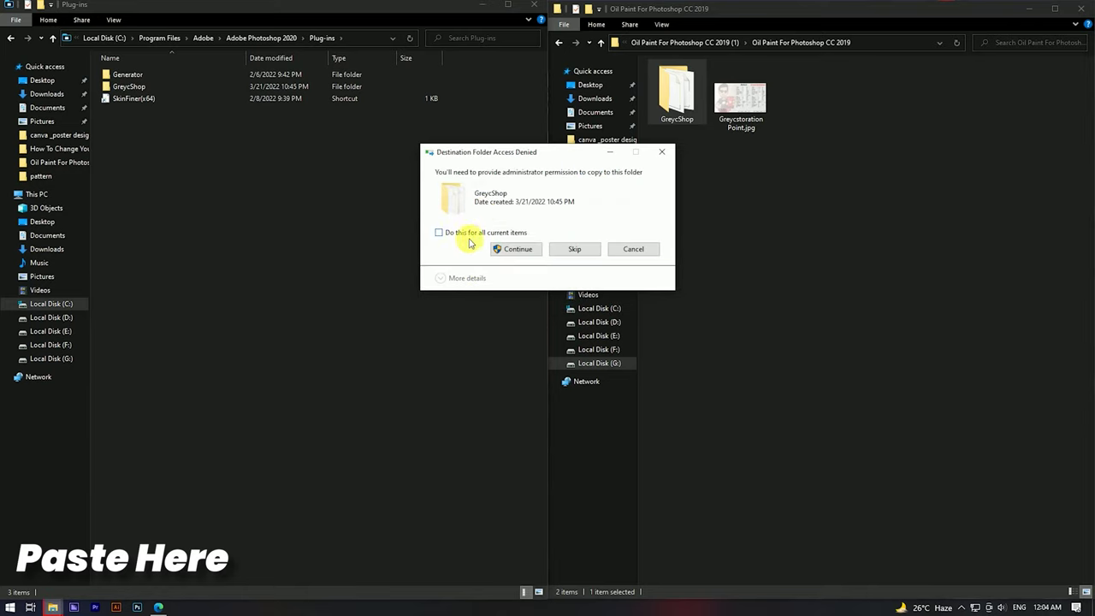
left_click(515, 249)
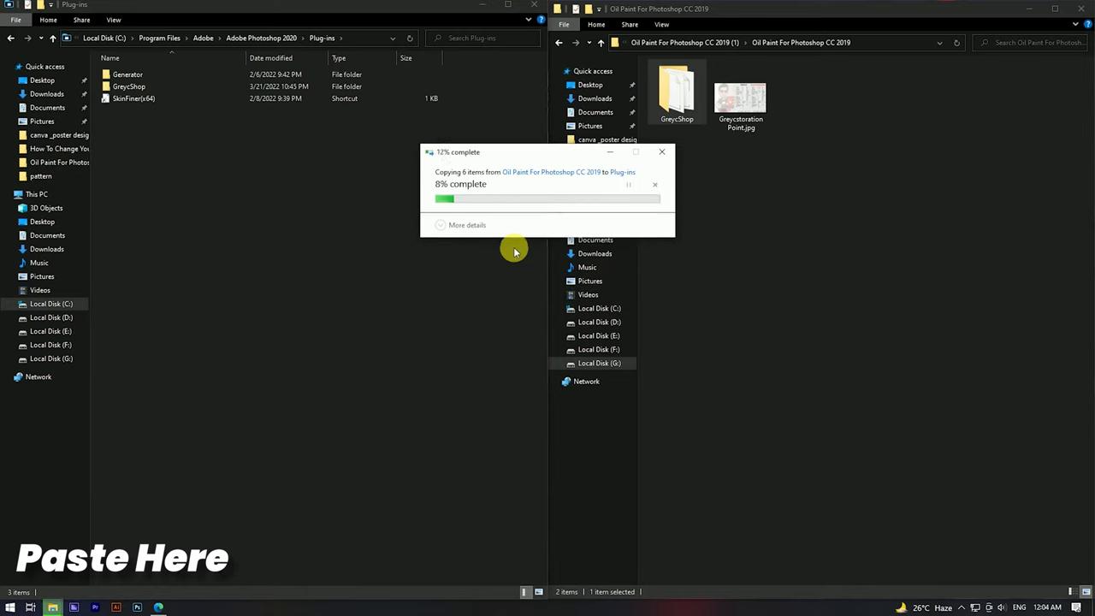
Refresh the Plug-ins folder and desktop, close the Plug-ins window, and launch Photoshop
left_click(393, 201)
right_click(376, 197)
left_click(400, 239)
right_click(386, 202)
left_click(408, 247)
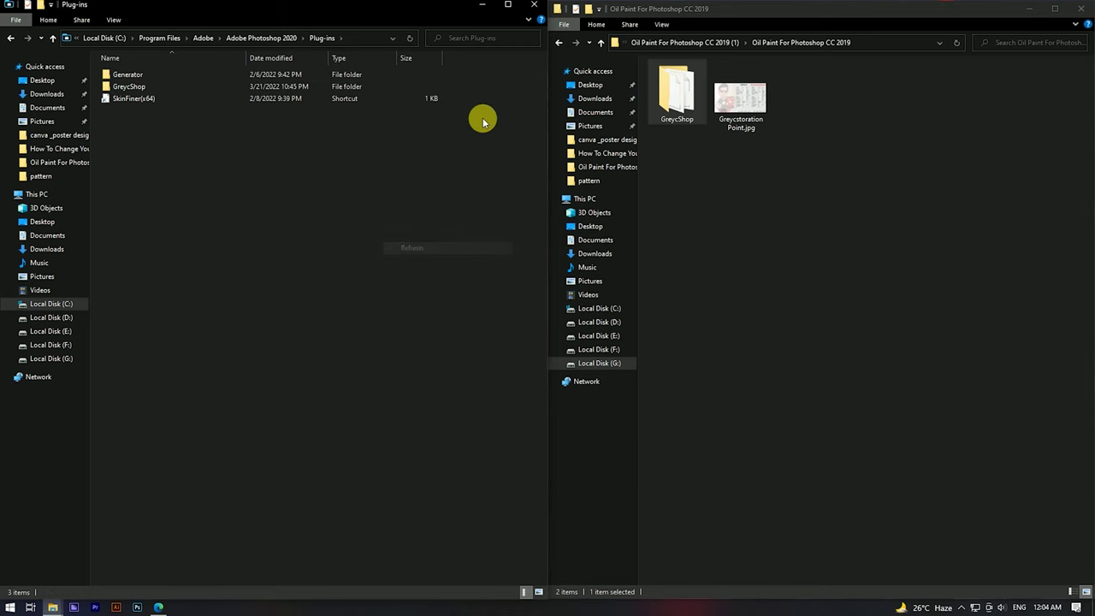
left_click(533, 7)
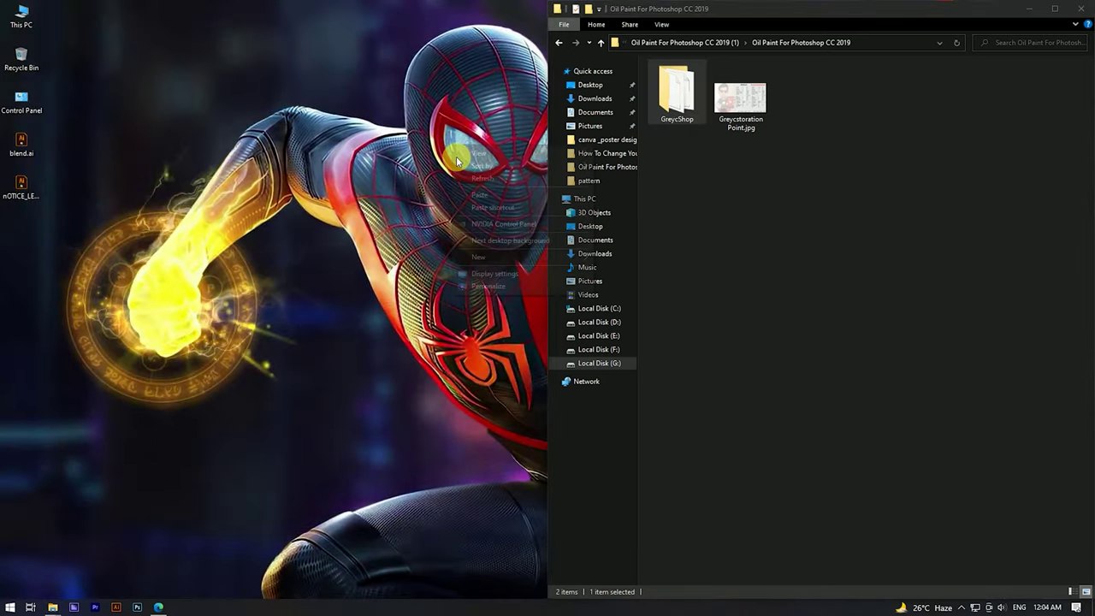
right_click(454, 148)
left_click(481, 178)
right_click(438, 187)
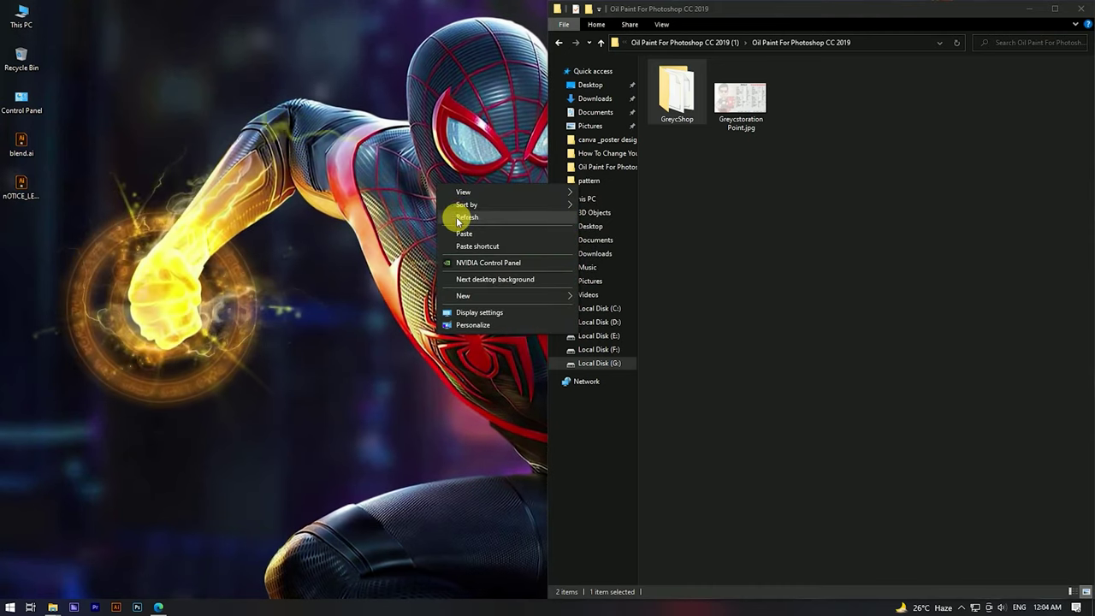
left_click(468, 219)
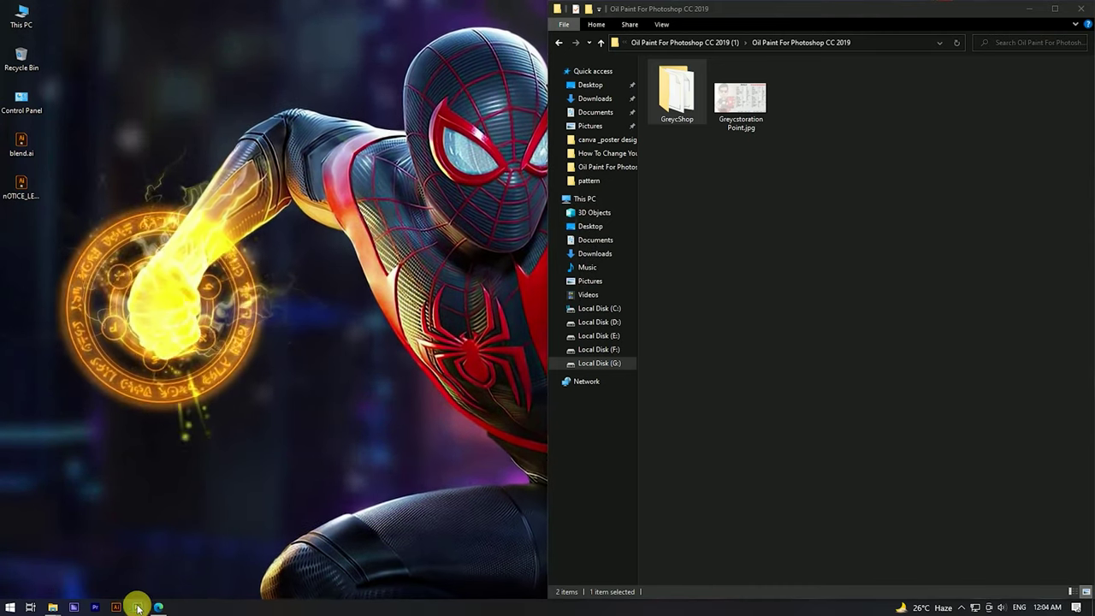
left_click(138, 606)
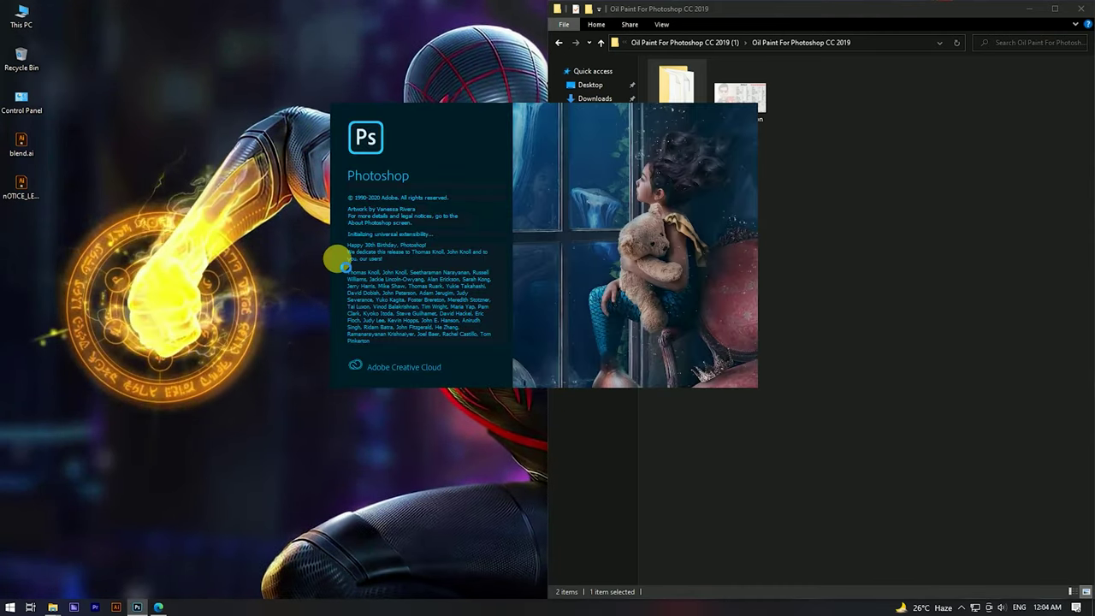
Go up two levels in Explorer to the outer Oil Paint For Photoshop CC 2019 folder
left_click(868, 110)
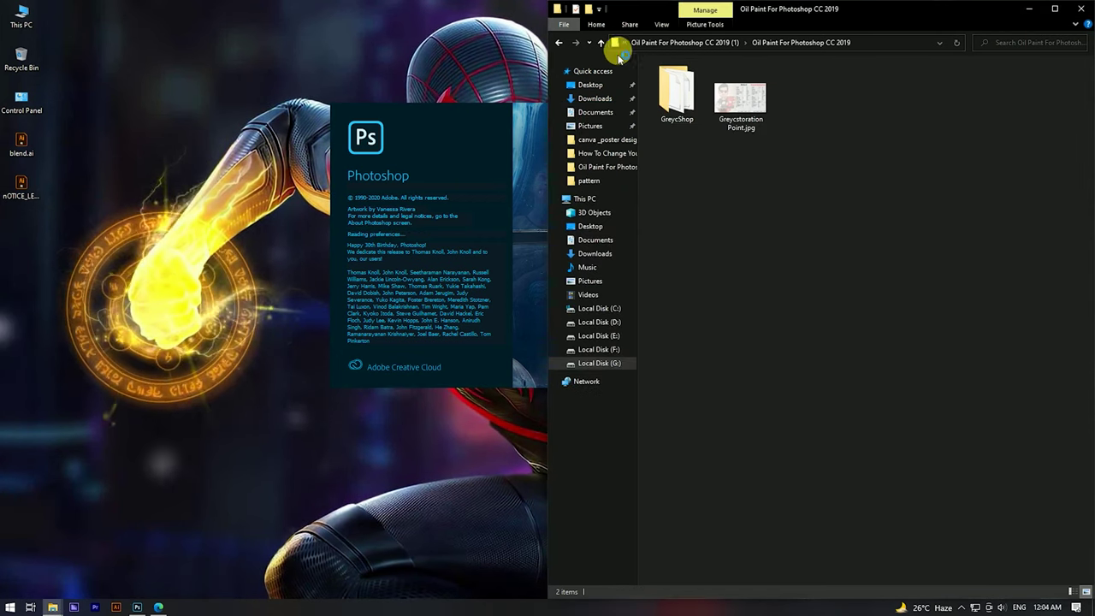
left_click(601, 42)
left_click(601, 43)
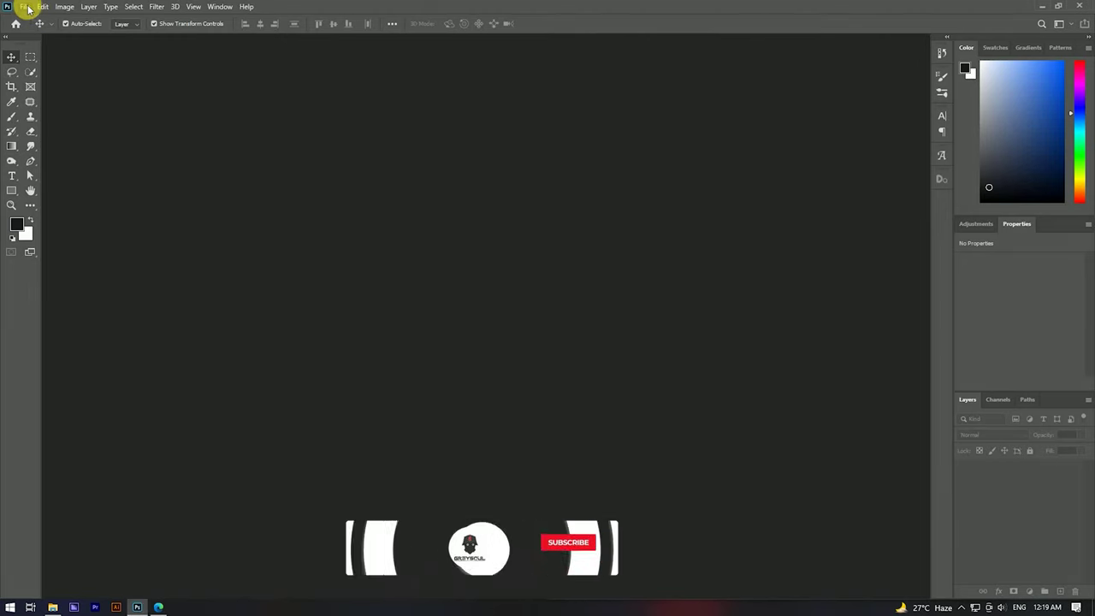
left_click(25, 7)
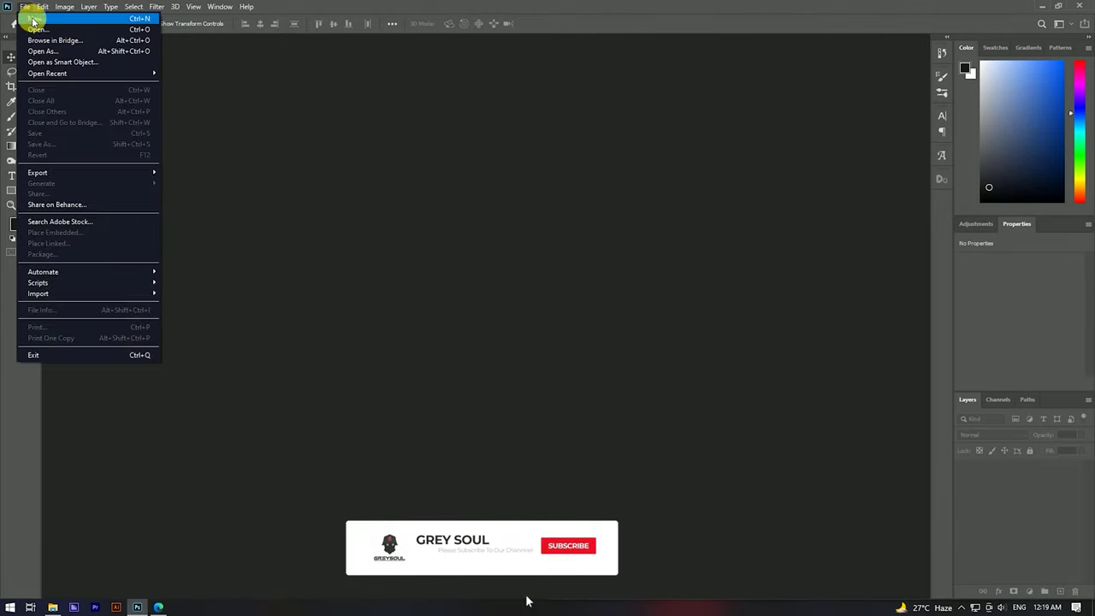
Create a 1500×2000 px white document and place the tiger photo into it
left_click(38, 19)
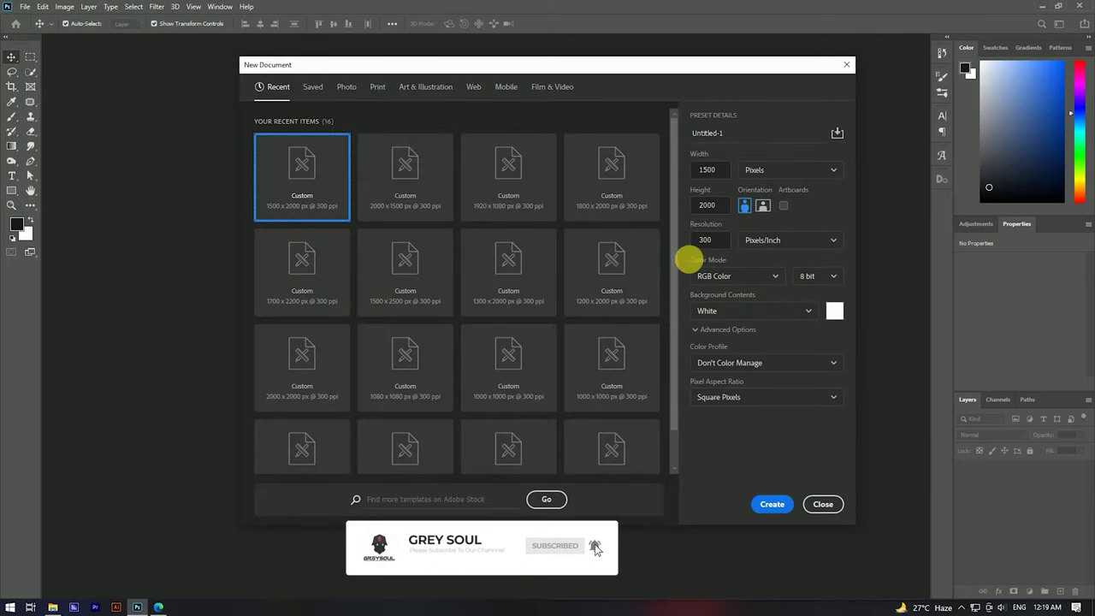
left_click(771, 503)
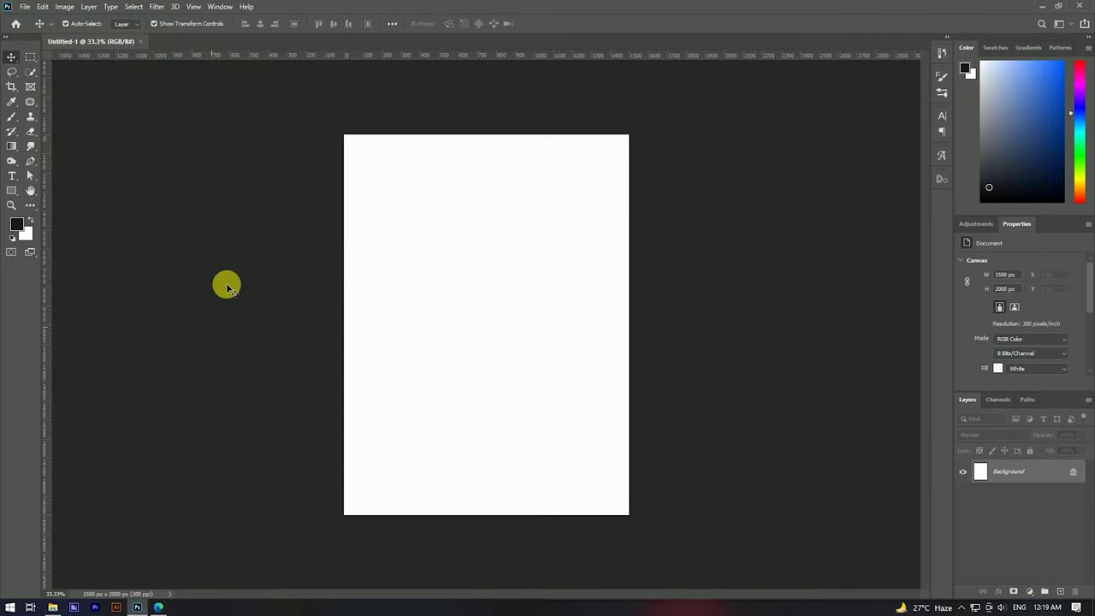
left_click(52, 607)
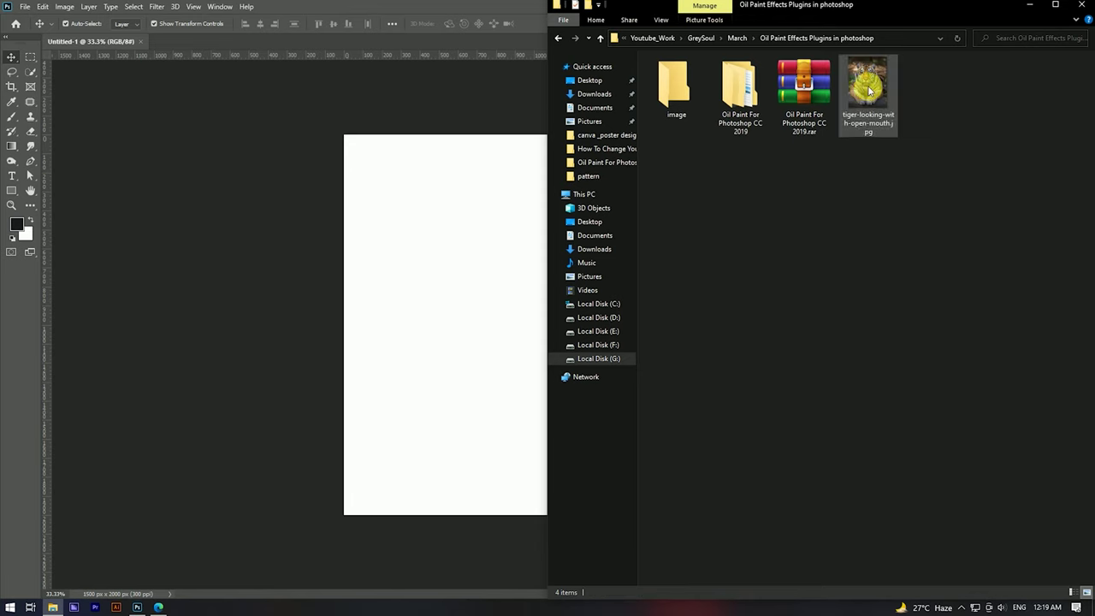
left_click(504, 267)
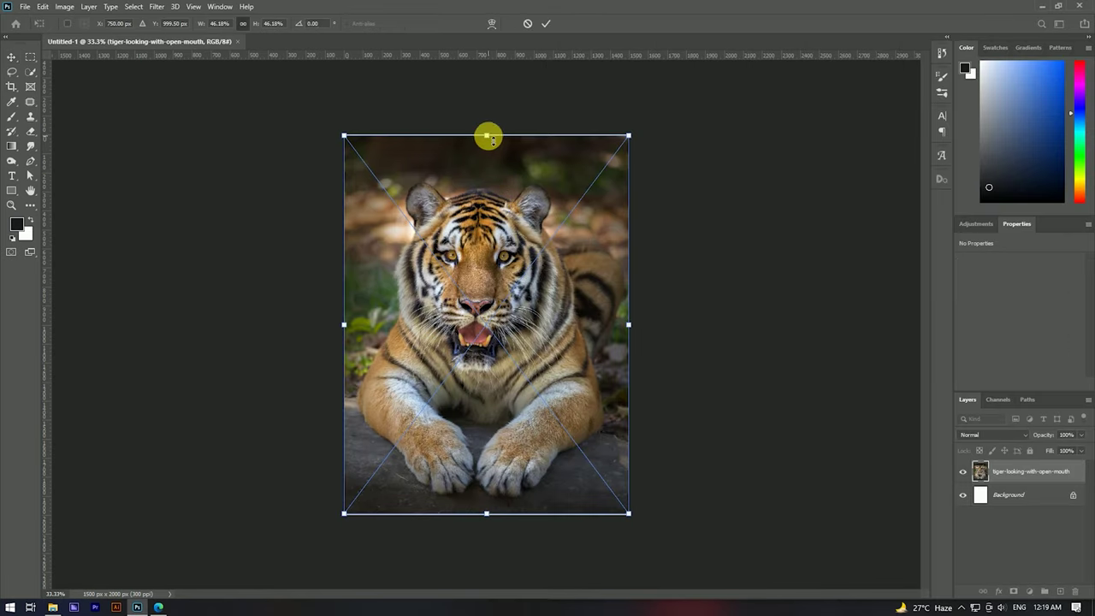
Enlarge the tiger photo to about 1744×2315 px over the canvas and rasterize the layer
left_click_drag(485, 135, 487, 116)
left_click_drag(493, 249, 495, 258)
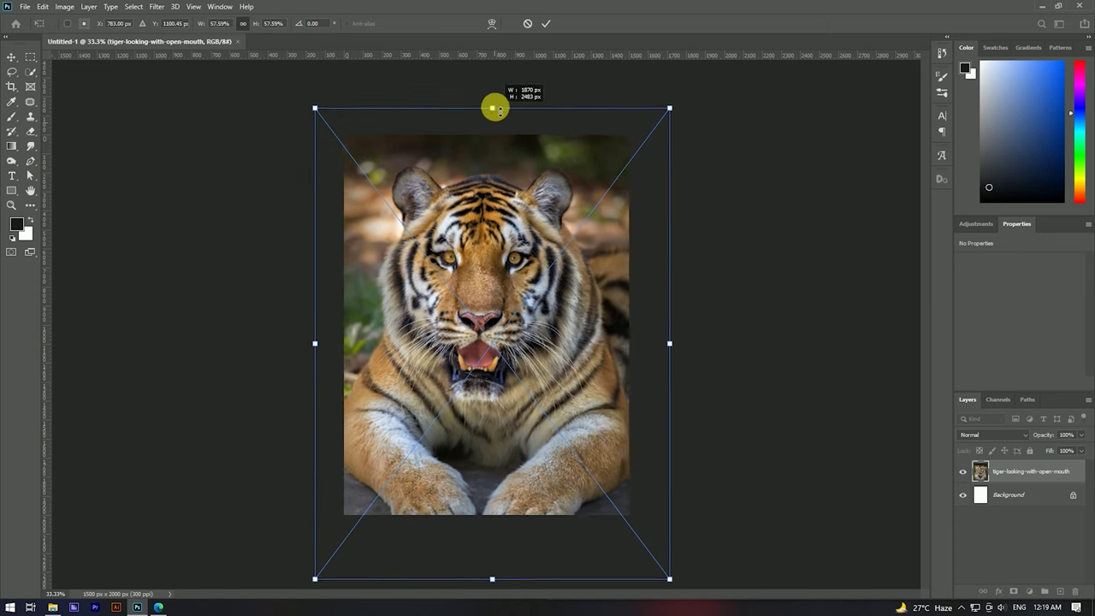
left_click_drag(493, 137, 496, 122)
left_click_drag(496, 254, 500, 233)
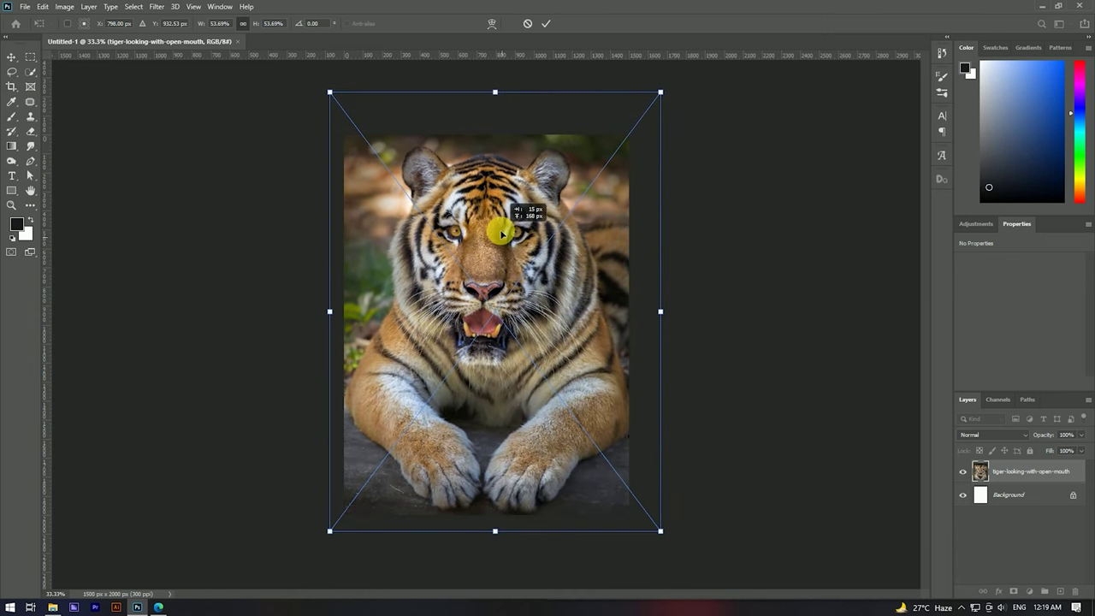
left_click(544, 30)
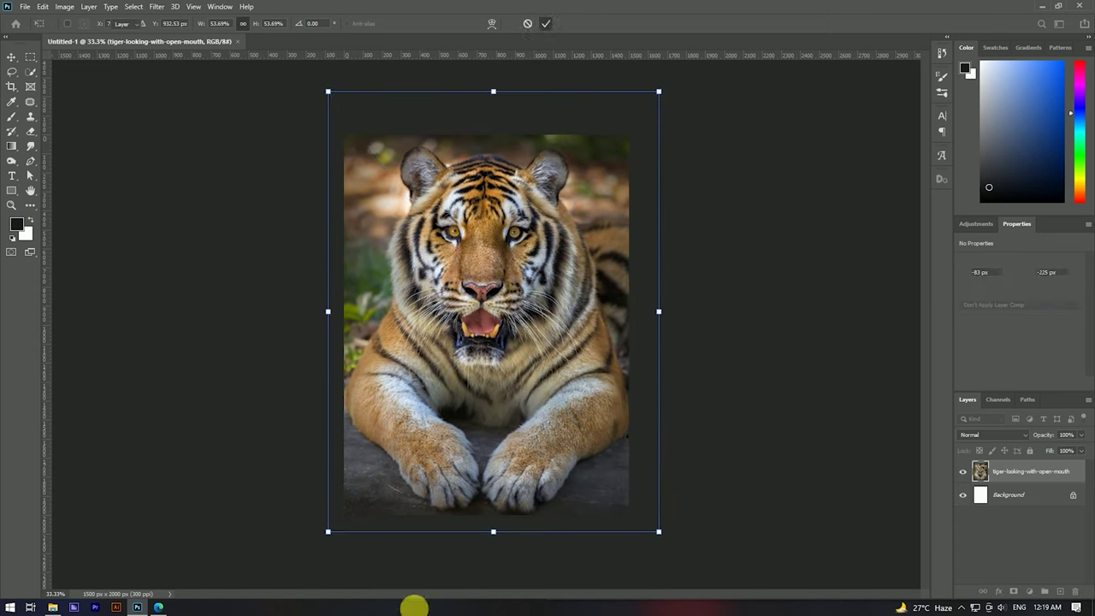
right_click(1029, 476)
left_click(892, 320)
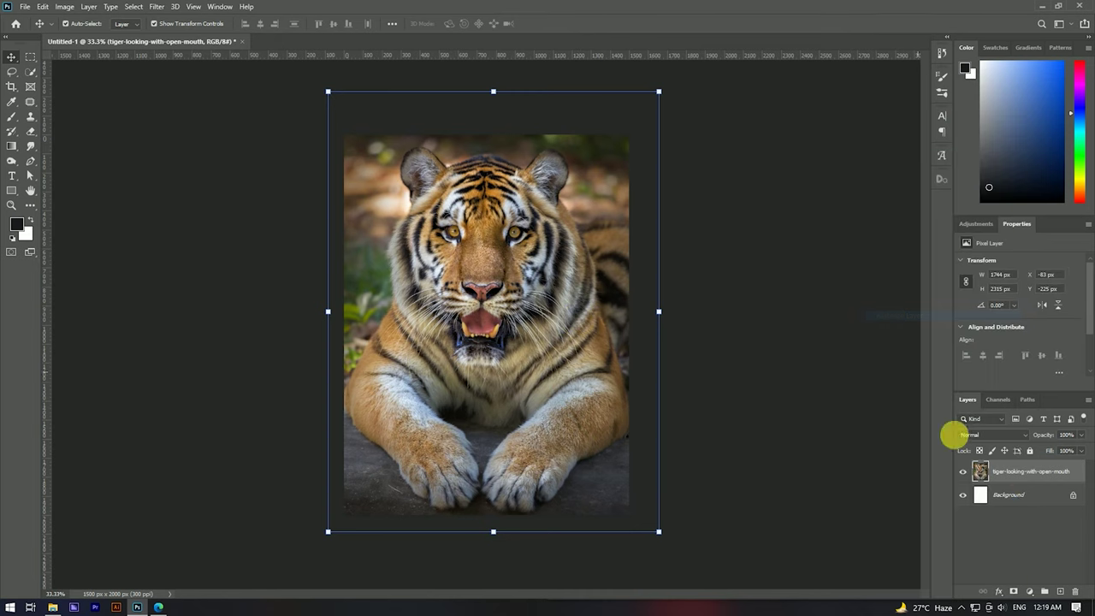
Crop the tiger photo to the canvas bounds and convert its layer to a smart object
left_click(12, 87)
left_click(598, 25)
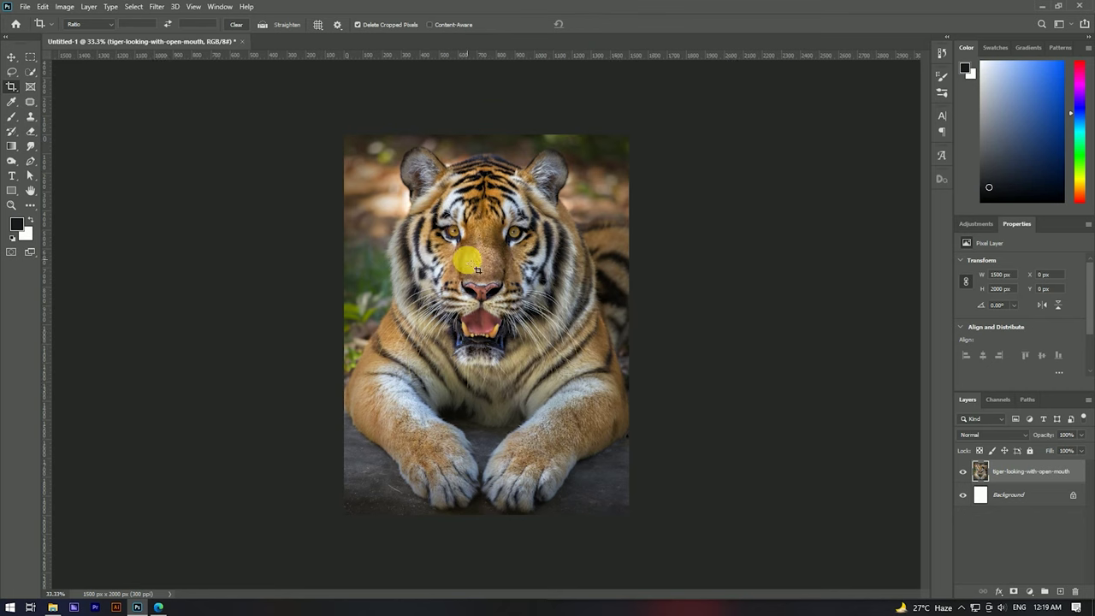
right_click(1011, 475)
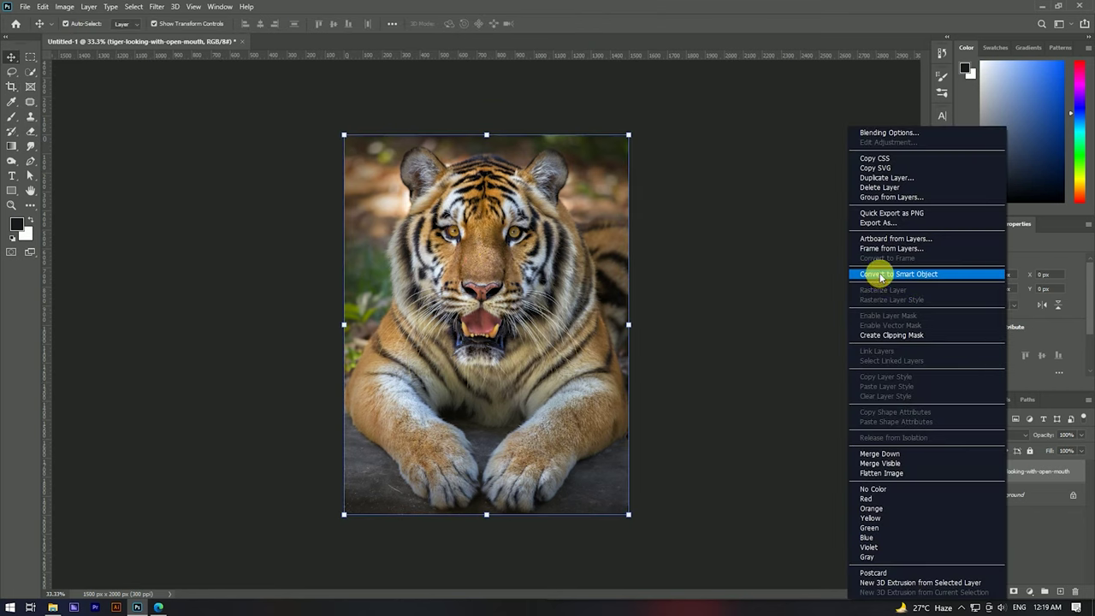
left_click(881, 275)
Duplicate the tiger layer and rasterize the copy into a pixel layer
left_click_drag(1064, 539, 1072, 597)
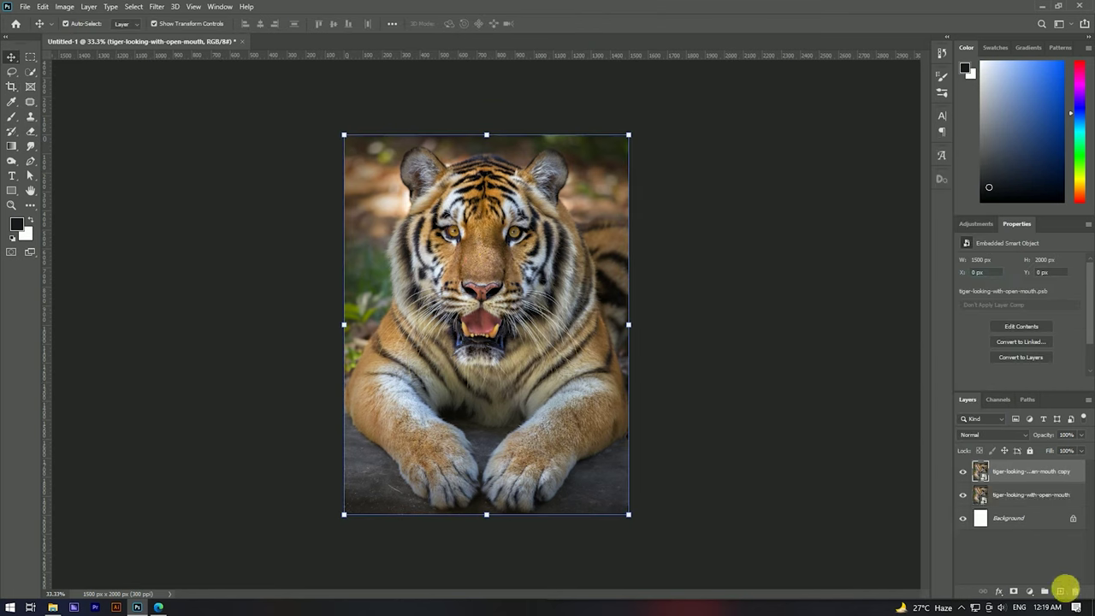
right_click(1017, 479)
left_click(880, 313)
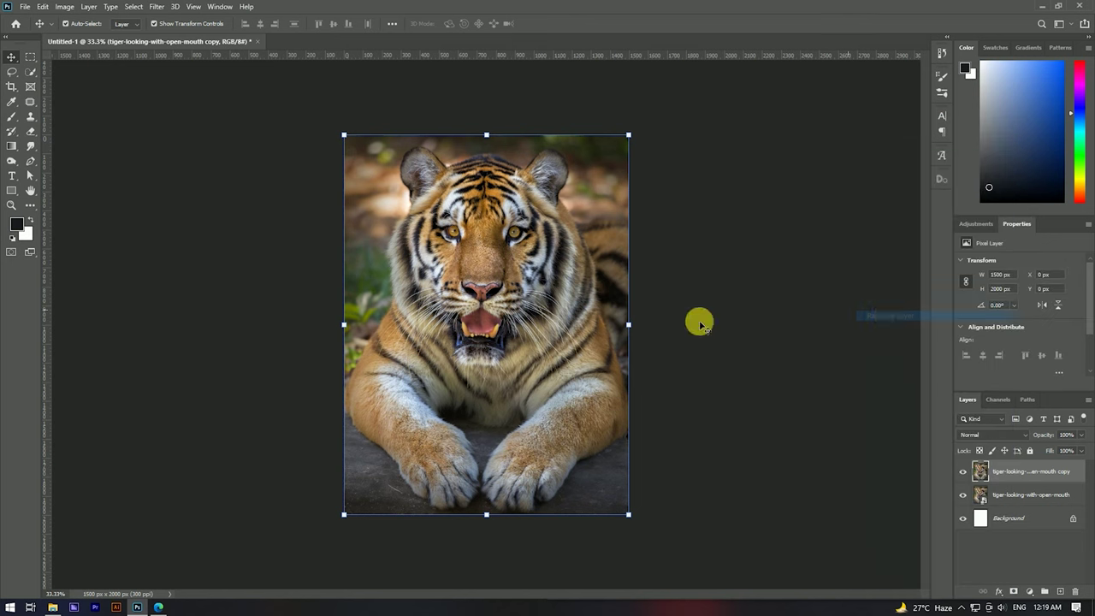
scroll(552, 196, "up", 2)
scroll(455, 215, "up", 2)
scroll(454, 215, "down", 3)
scroll(462, 187, "up", 3)
left_click(157, 8)
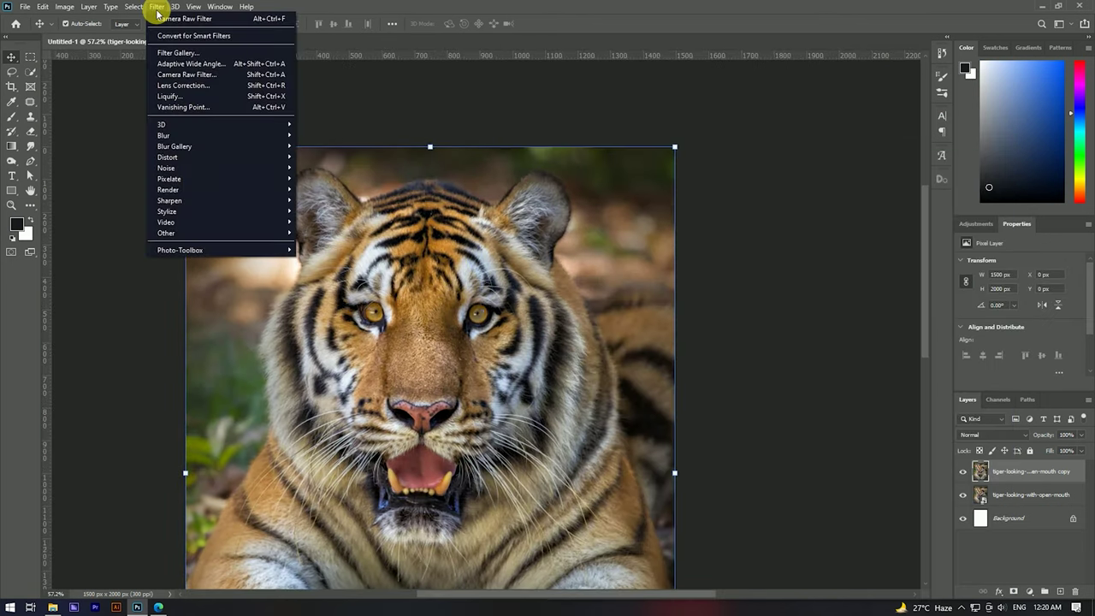
mouse_move(166, 168)
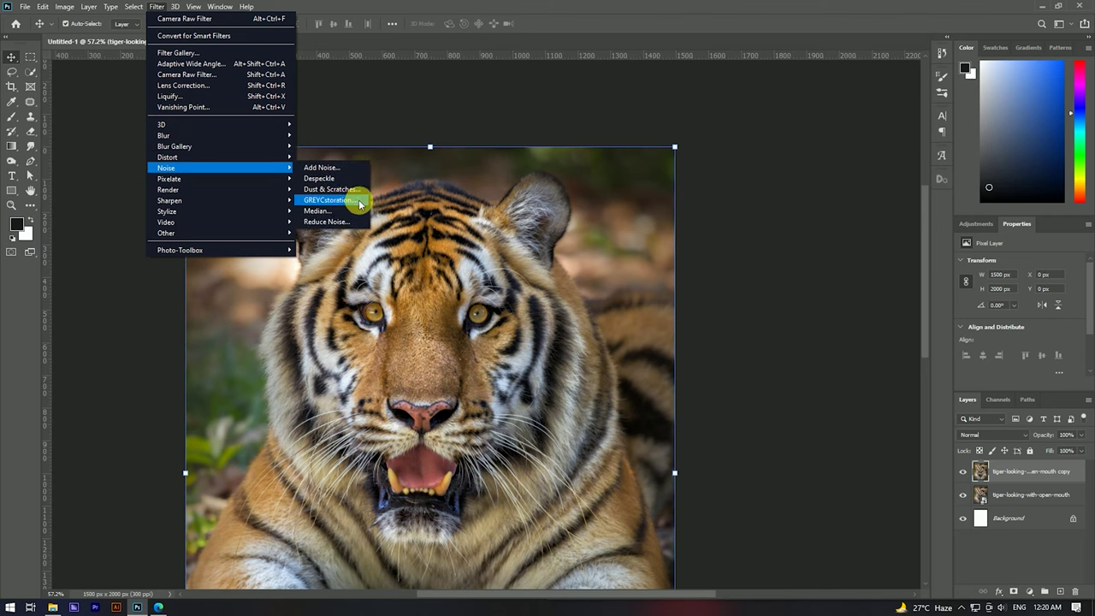
Apply GREYCstoration with Geometry regularity 1.9 and 3 iterations, previewing the eye, nose and forehead
left_click(347, 201)
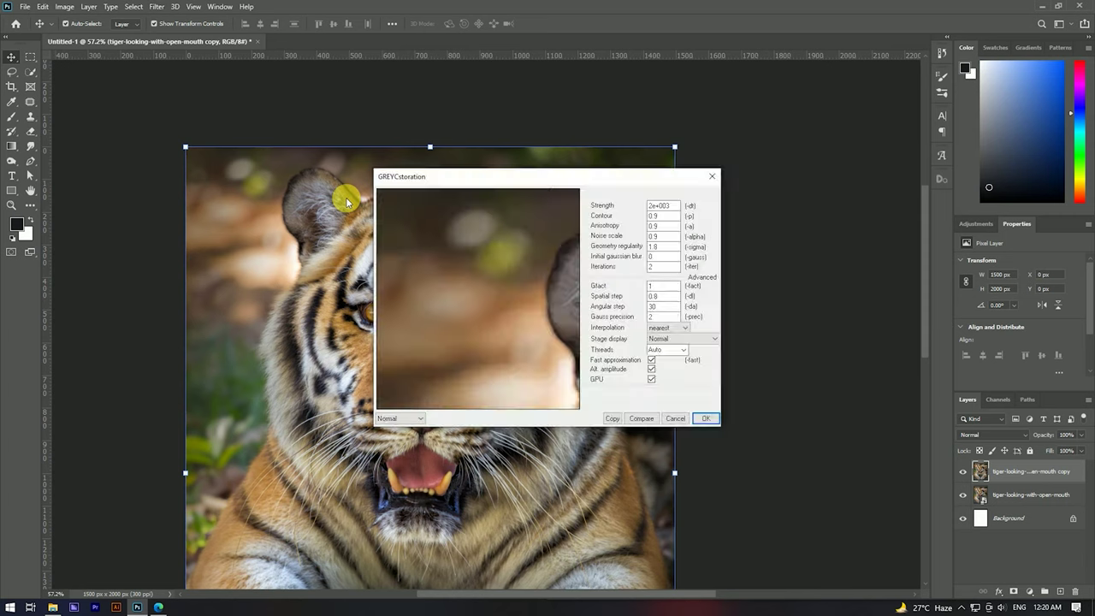
left_click_drag(558, 316, 497, 321)
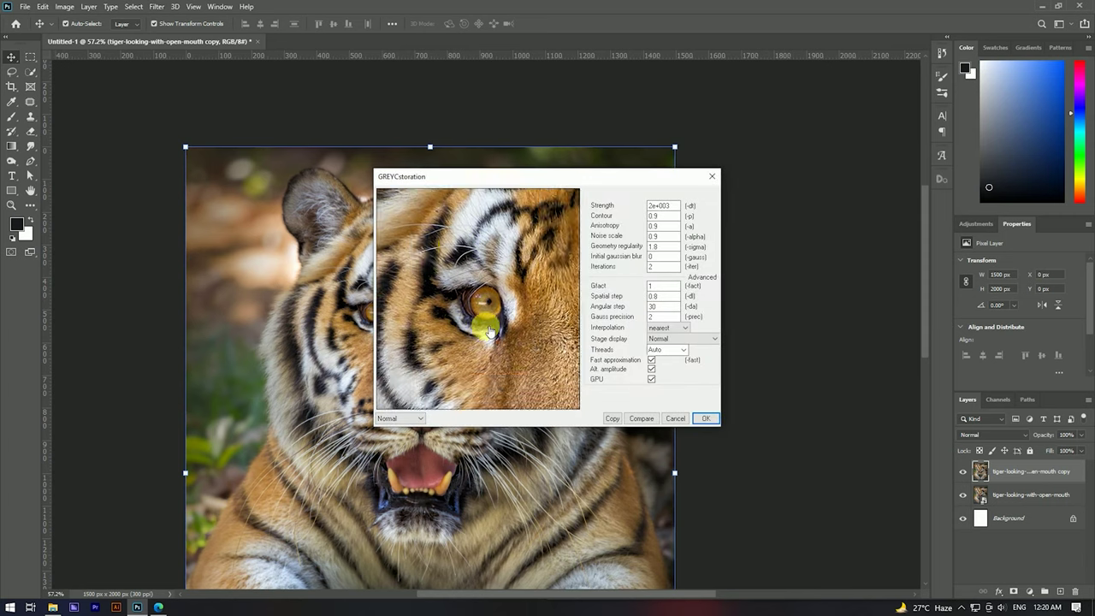
mouse_move(525, 338)
left_mouse_down()
mouse_move(425, 235)
mouse_move(522, 308)
mouse_move(500, 283)
mouse_move(509, 326)
left_mouse_up()
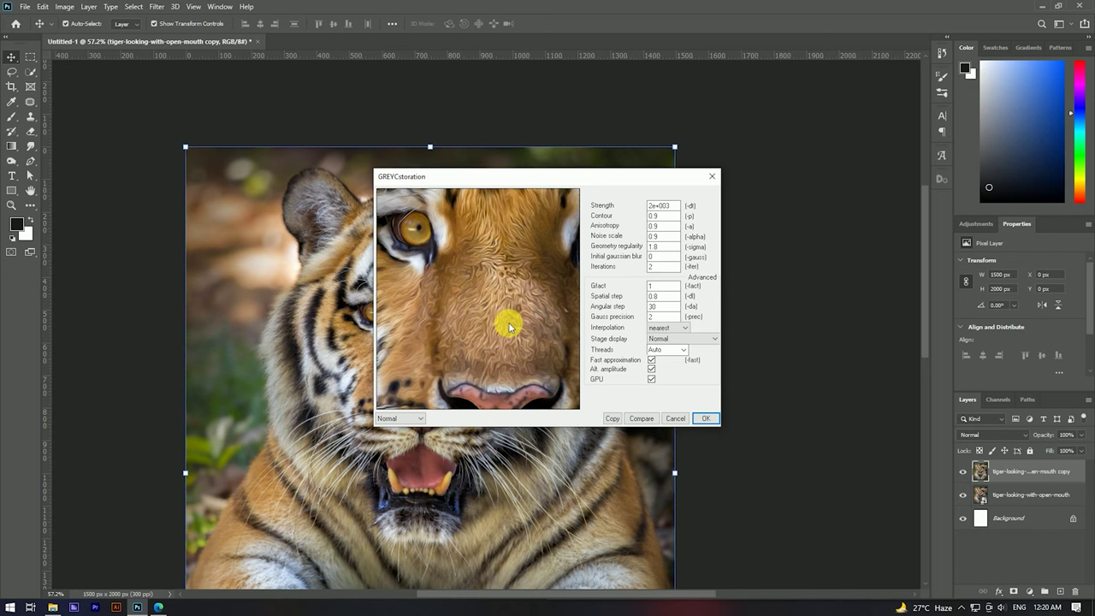
left_click_drag(516, 279, 516, 309)
left_click_drag(513, 257, 470, 283)
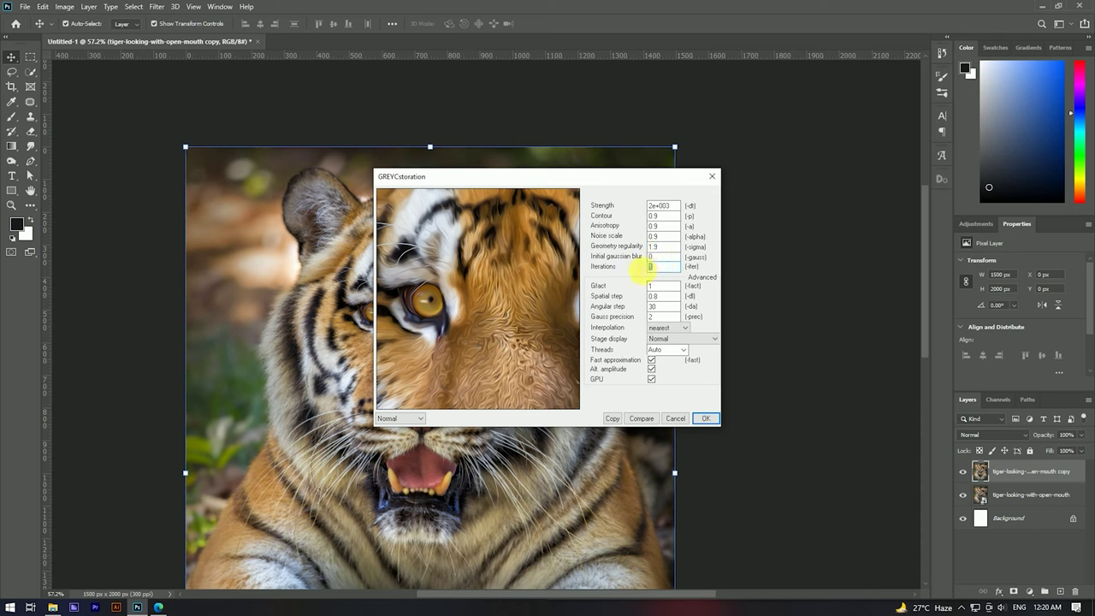
mouse_move(496, 312)
left_mouse_down()
mouse_move(472, 247)
mouse_move(456, 288)
mouse_move(532, 323)
left_mouse_up()
mouse_move(500, 254)
left_mouse_down()
mouse_move(513, 296)
mouse_move(481, 298)
mouse_move(540, 313)
mouse_move(501, 327)
mouse_move(513, 252)
mouse_move(498, 318)
mouse_move(500, 298)
left_mouse_up()
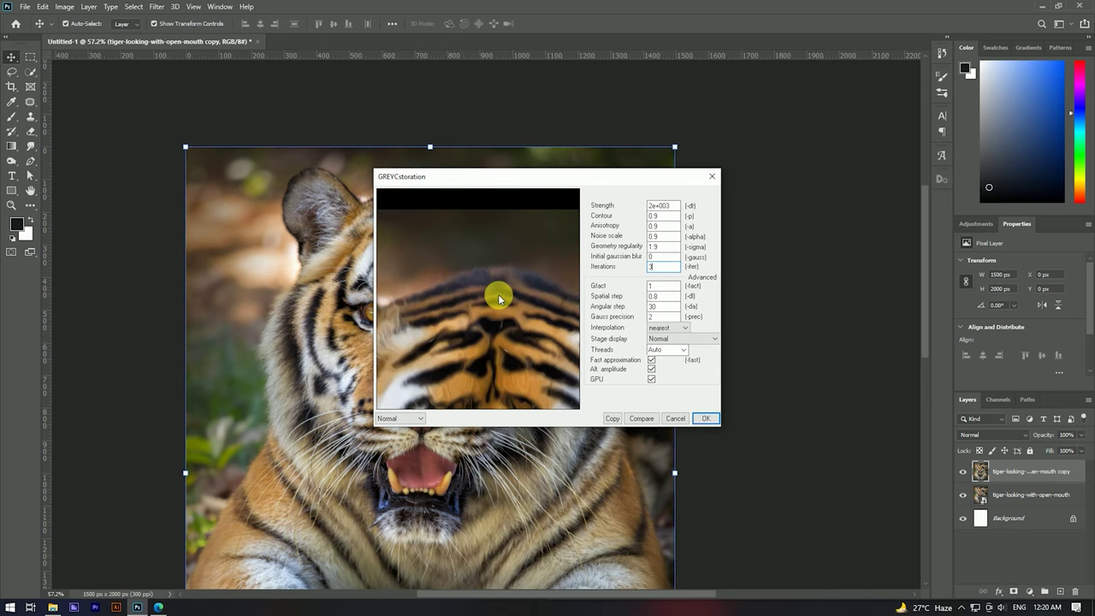
left_click(706, 419)
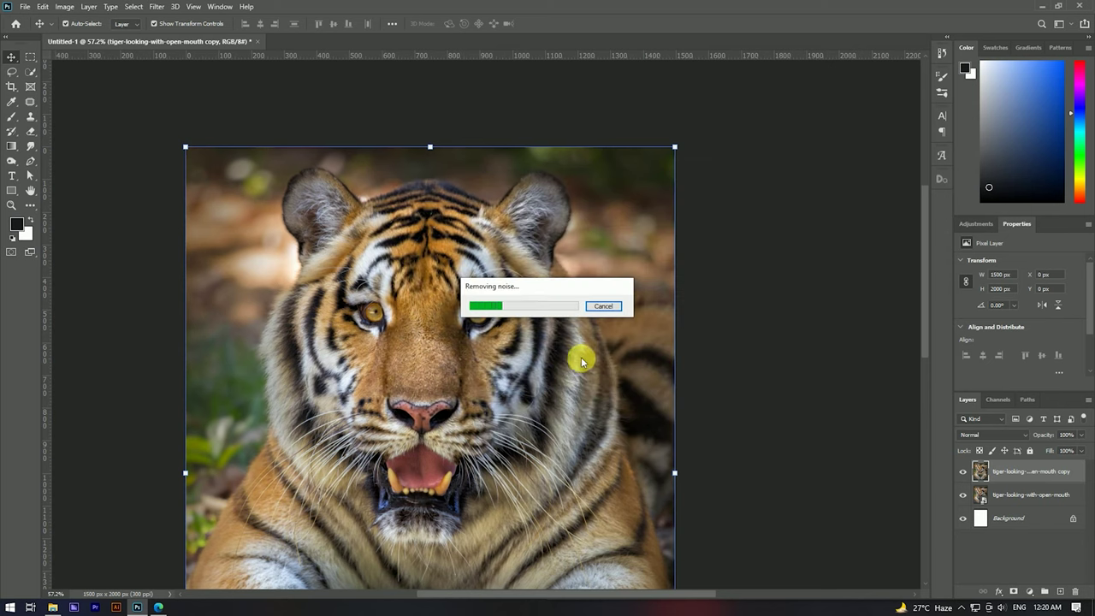
Duplicate the smoothed tiger layer into 'copy 2' at the top of the layer stack
scroll(508, 227, "down", 3)
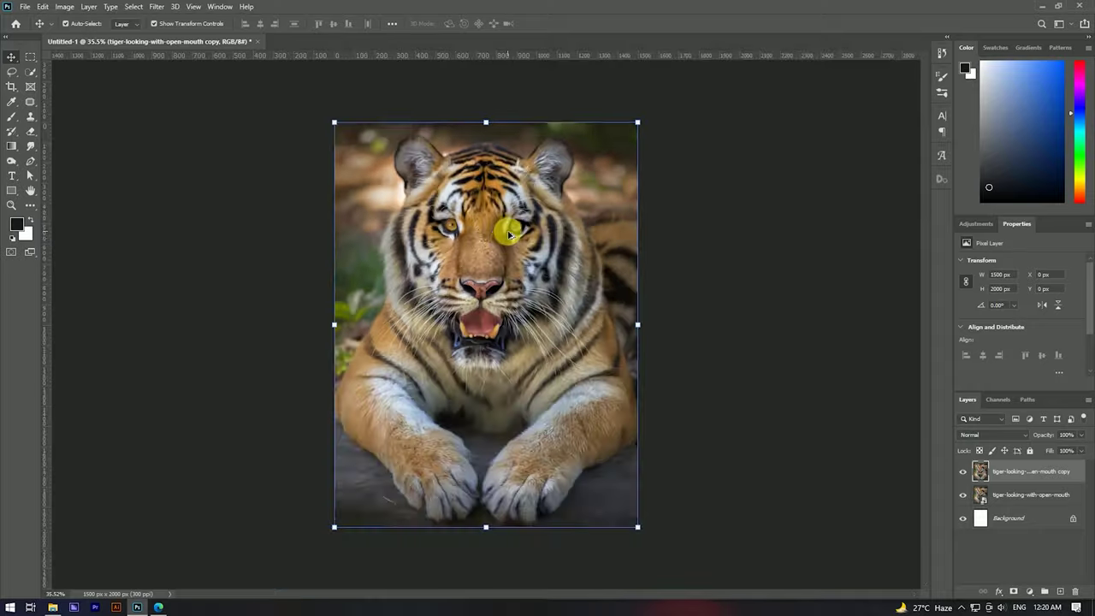
scroll(488, 224, "up", 5)
scroll(489, 225, "up", 1)
scroll(471, 225, "up", 1)
scroll(411, 196, "up", 2)
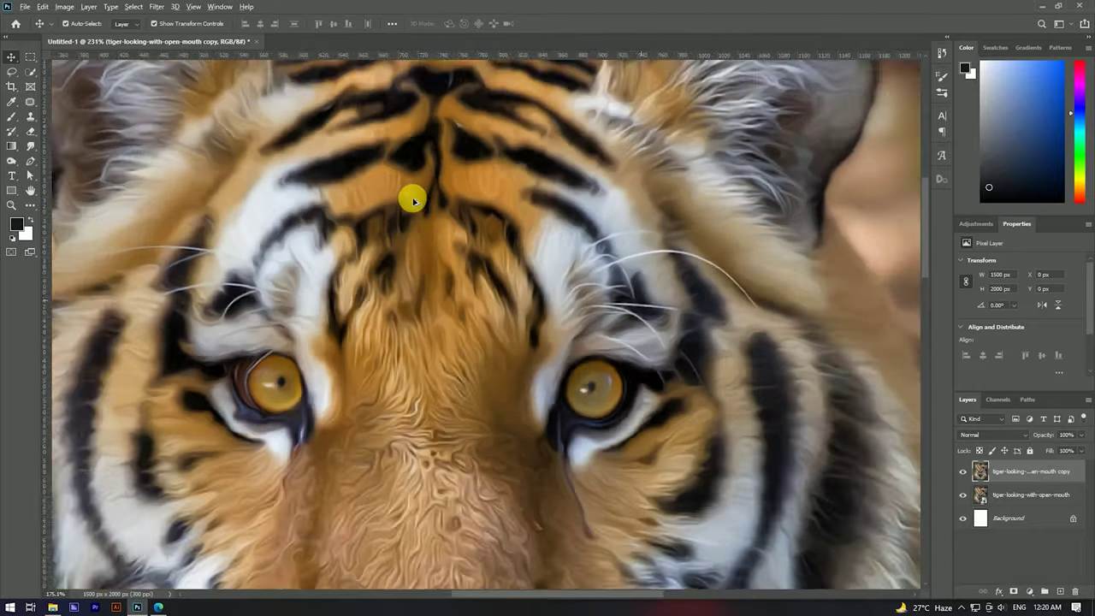
scroll(413, 196, "down", 5)
scroll(414, 208, "down", 1)
scroll(465, 208, "down", 1)
scroll(466, 281, "up", 3)
scroll(442, 435, "down", 1)
scroll(464, 408, "down", 1)
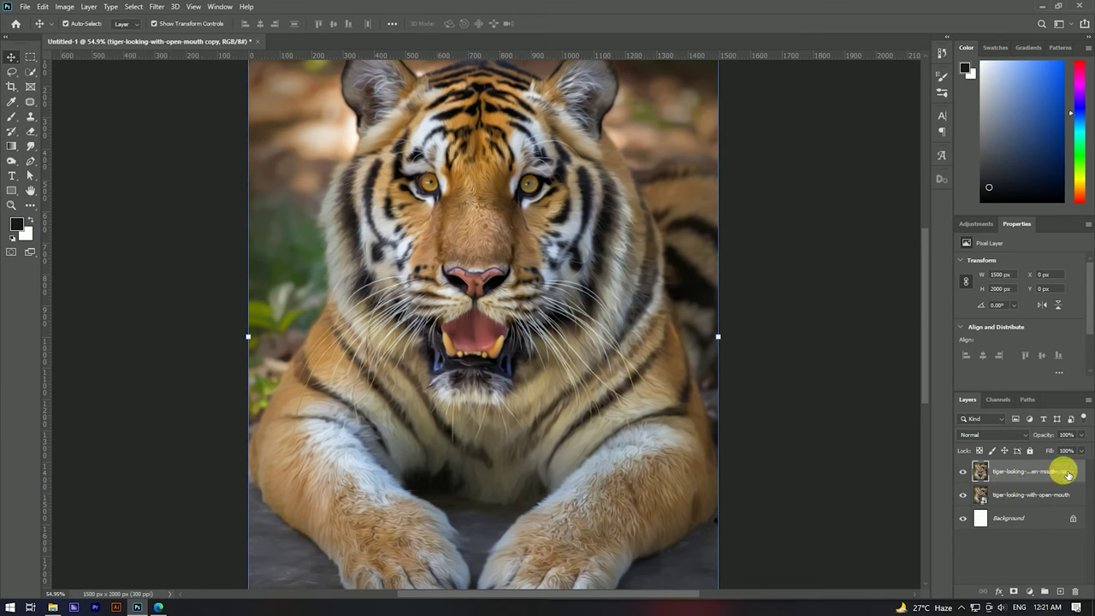
mouse_move(1078, 473)
left_mouse_down()
mouse_move(1066, 590)
mouse_move(1044, 590)
left_mouse_up()
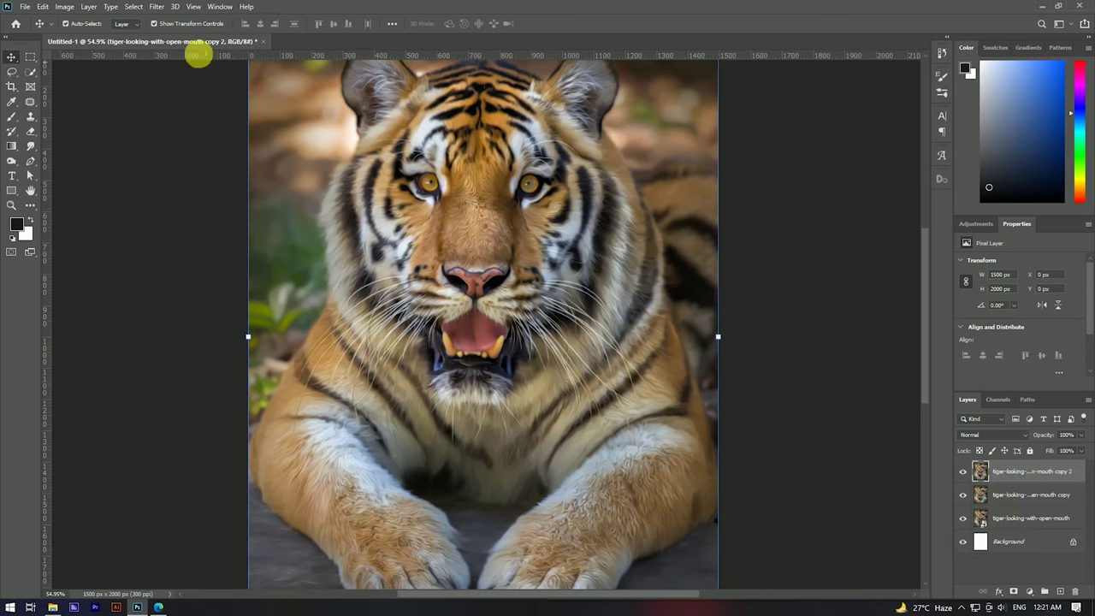
left_click(156, 7)
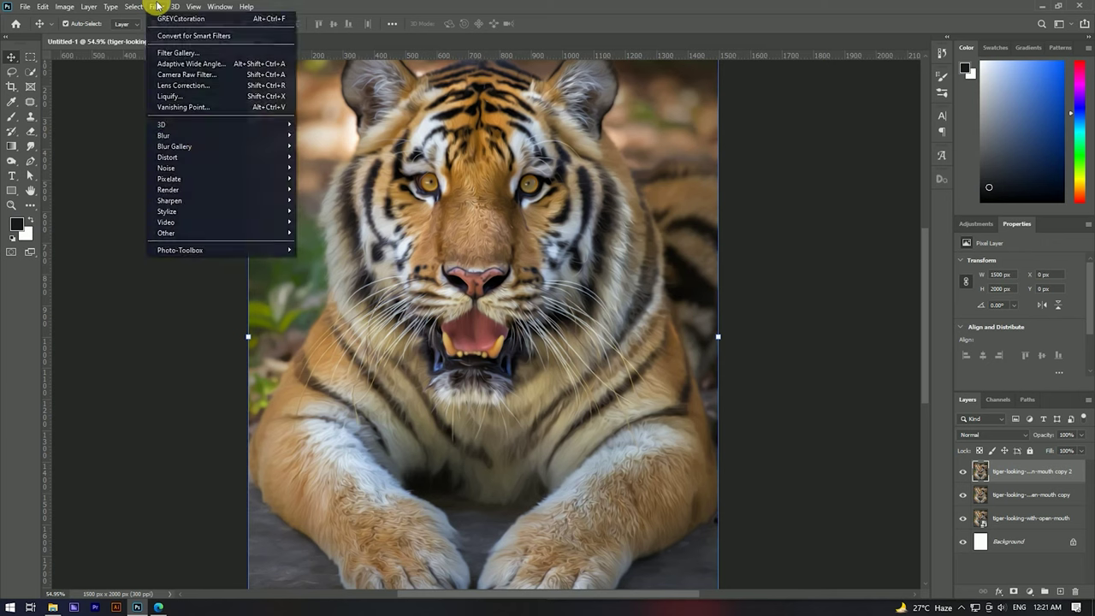
left_click(202, 98)
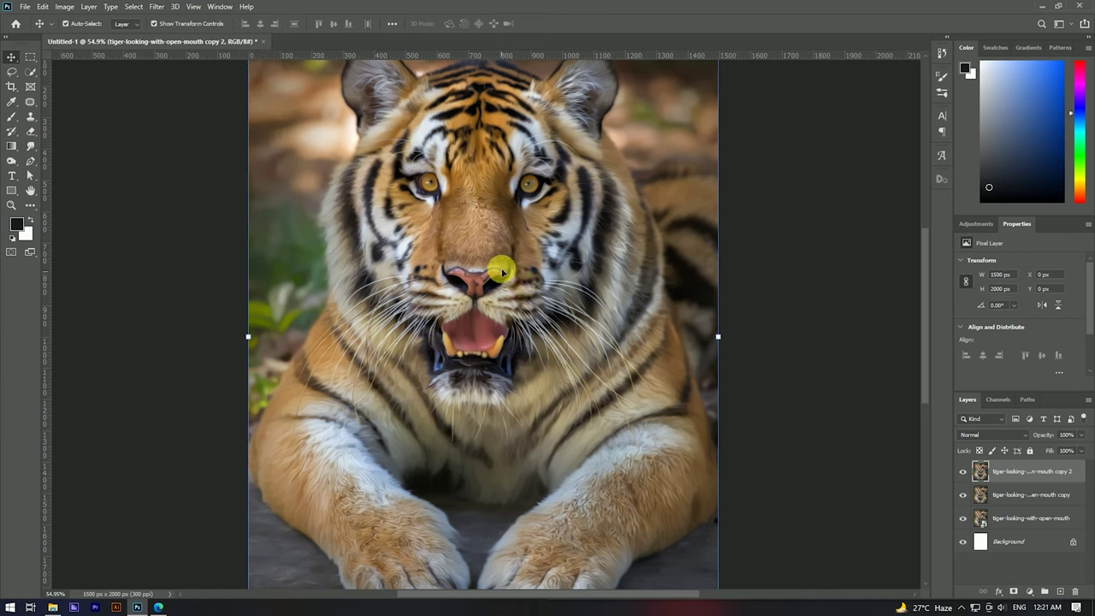
key("shift+m")
Apply an S-shaped Curves adjustment to copy 2 with a lowered shadow point and raised highlight point
key("ctrl+m")
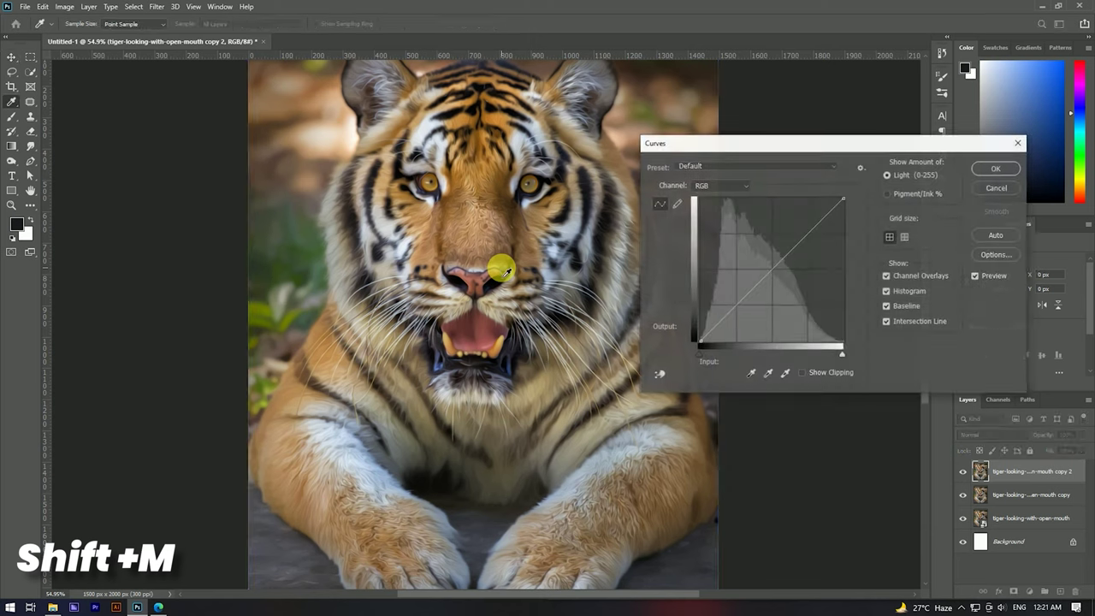
left_click_drag(748, 304, 750, 309)
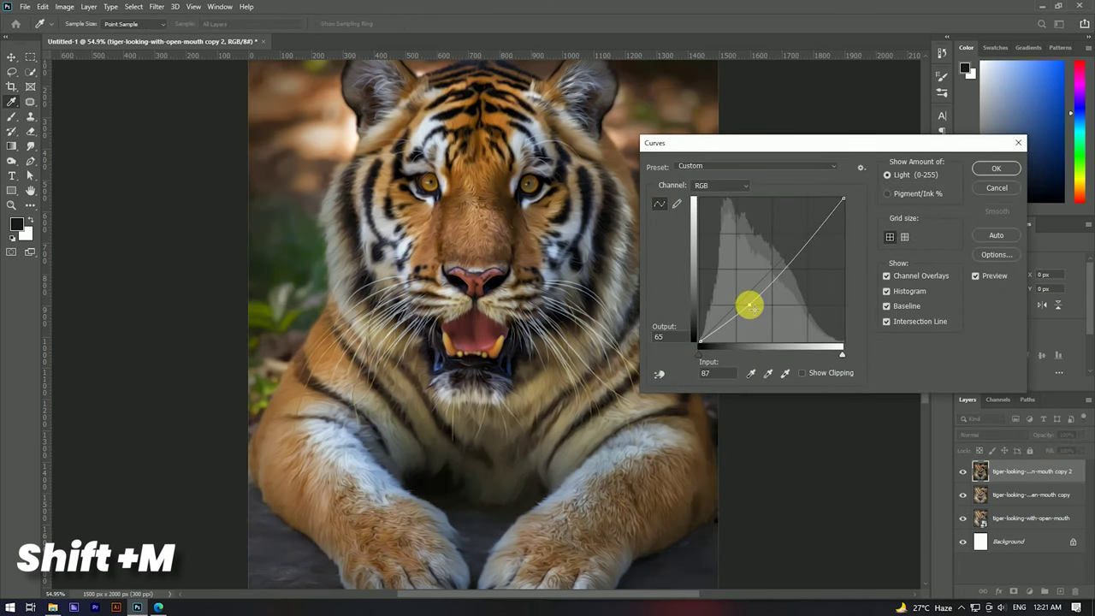
left_click_drag(812, 239, 806, 232)
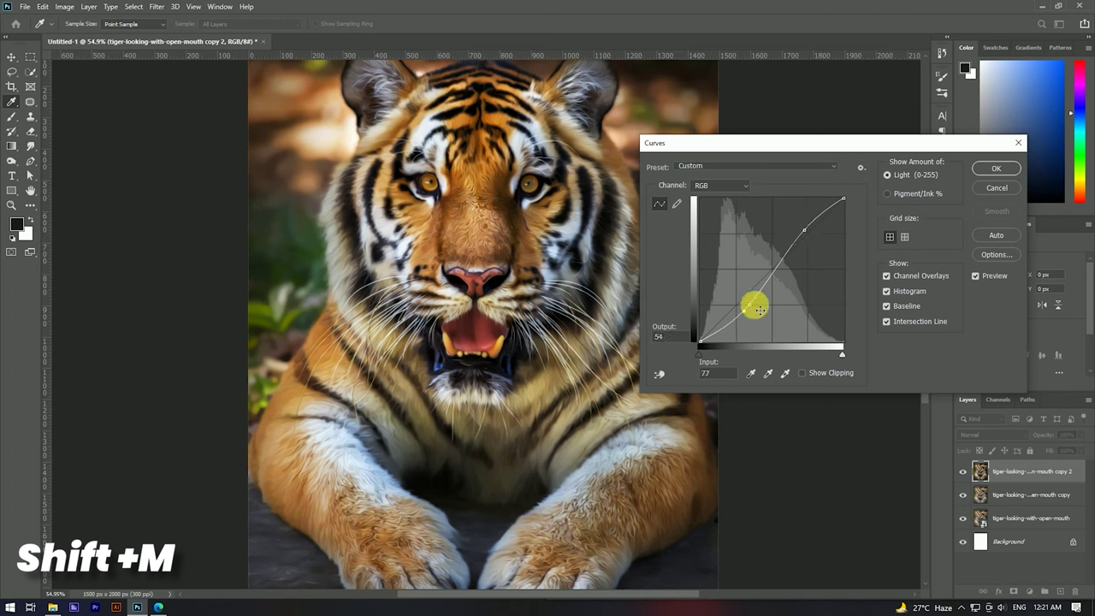
left_click_drag(754, 308, 745, 312)
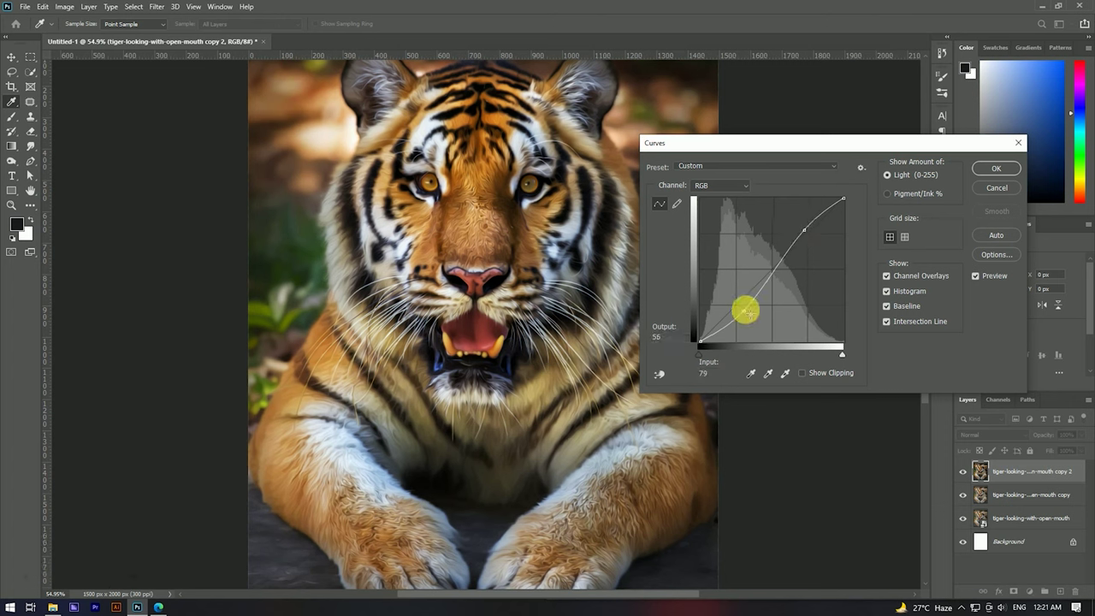
left_click(805, 231)
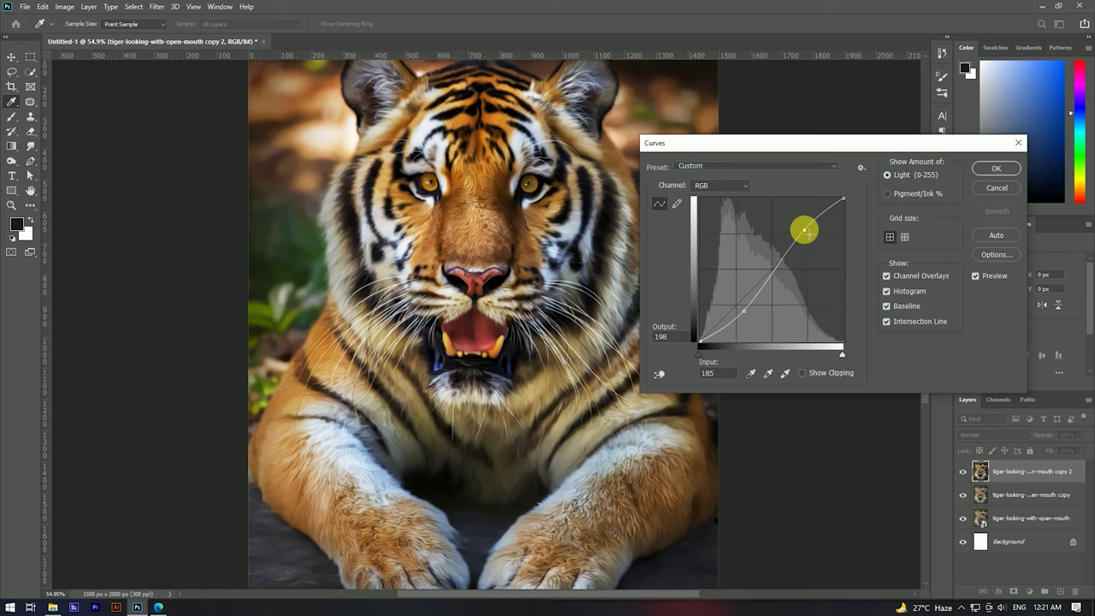
left_click(994, 169)
key("v")
scroll(492, 305, "down", 2)
scroll(550, 183, "up", 1)
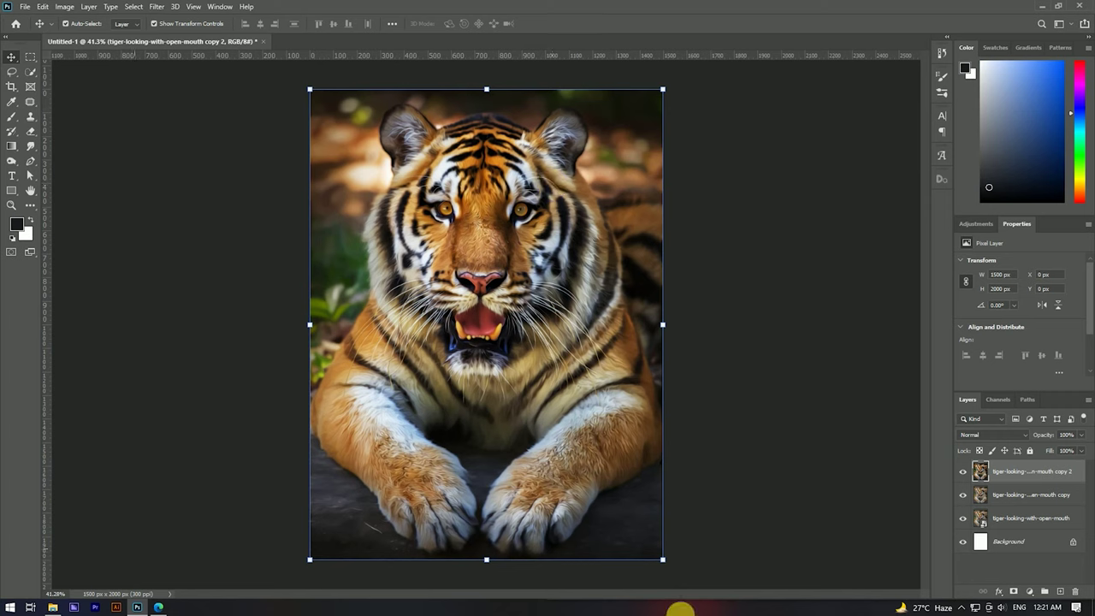
Run a High Pass filter with a 4.8-pixel radius on the layer
left_click(155, 7)
mouse_move(166, 233)
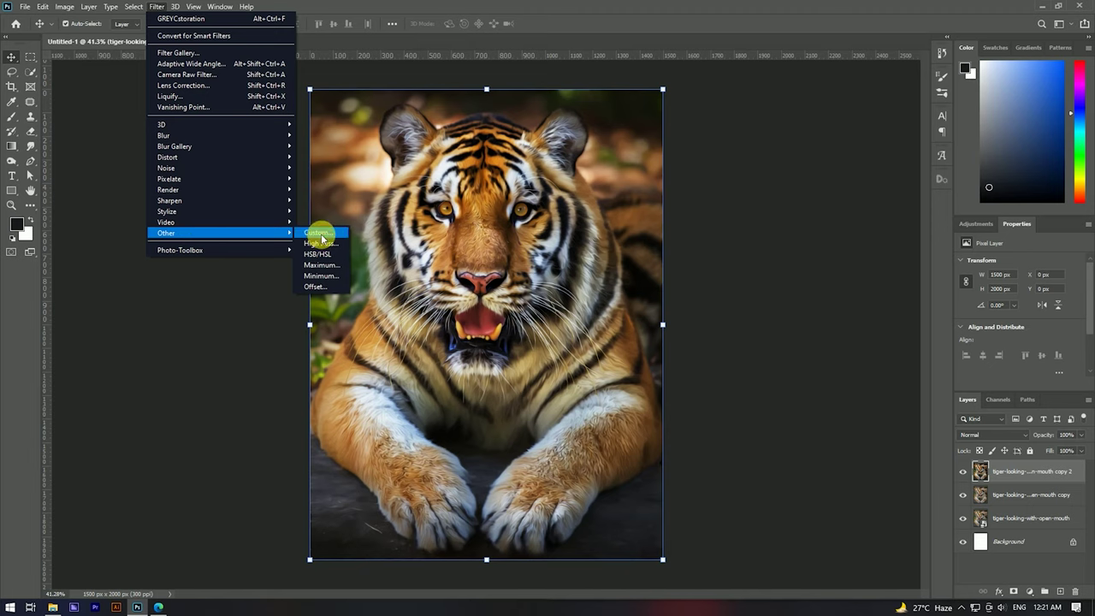
left_click(318, 243)
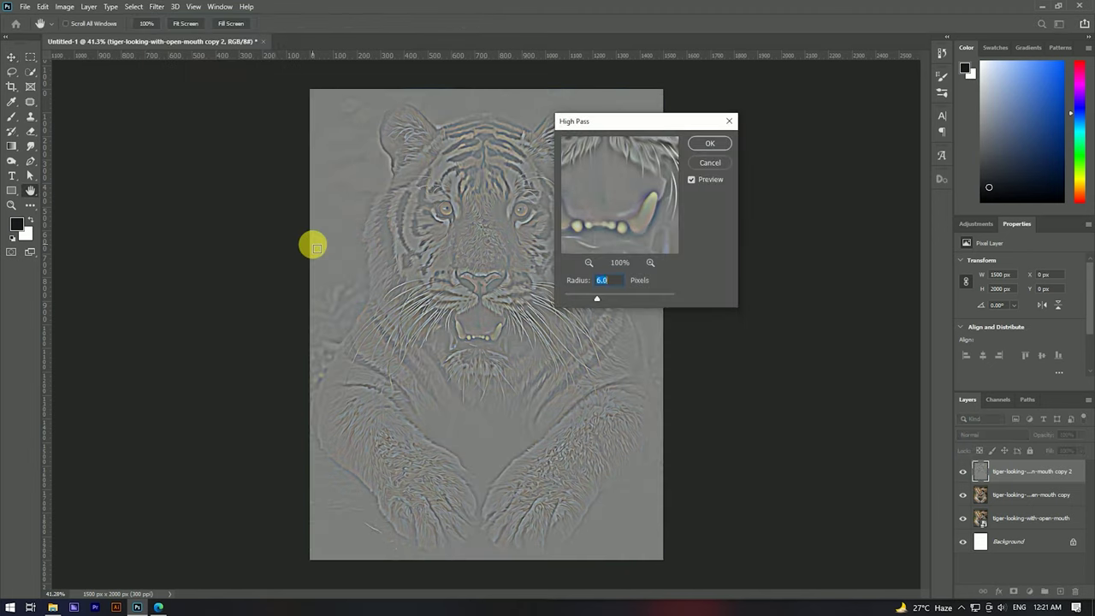
left_click_drag(605, 300, 597, 300)
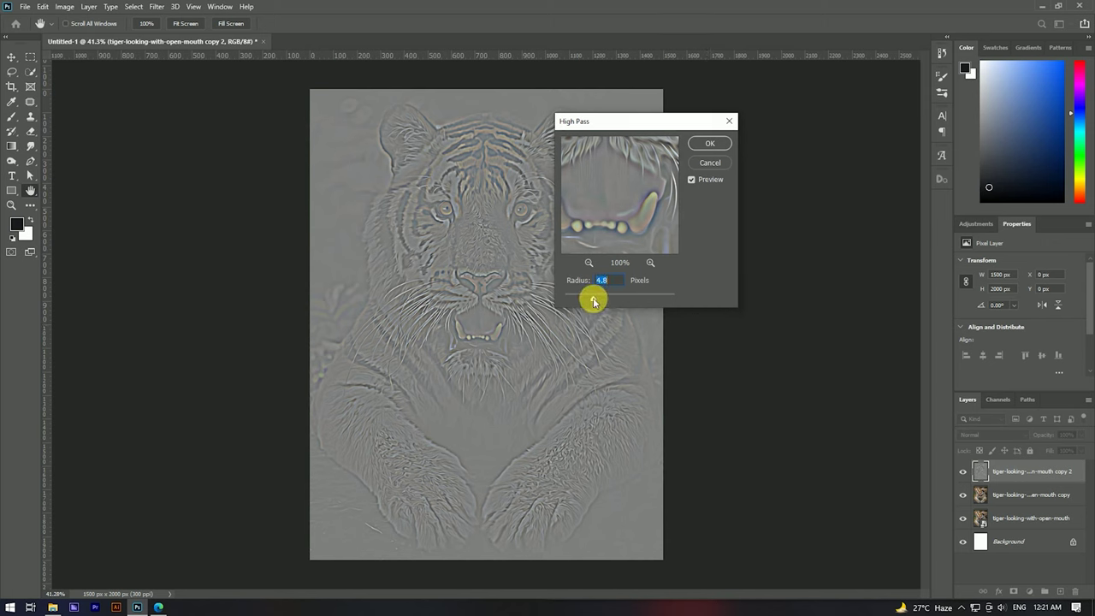
left_click(701, 144)
Set the high-pass layer to Overlay and merge it with the smoothed tiger layer
left_click(973, 434)
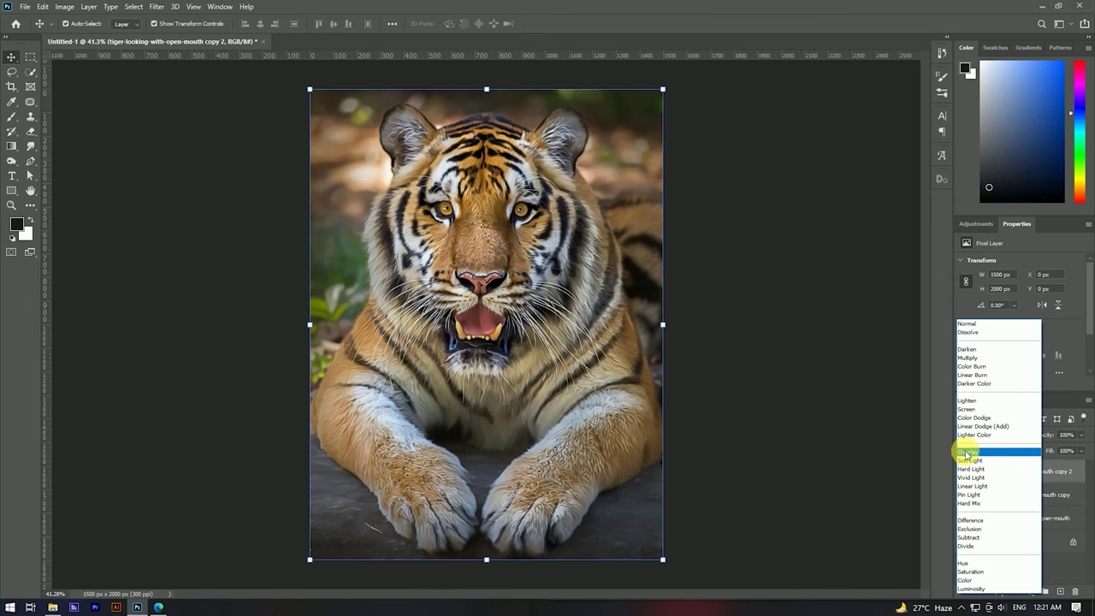
left_click(969, 452)
left_click(1032, 492, "shift")
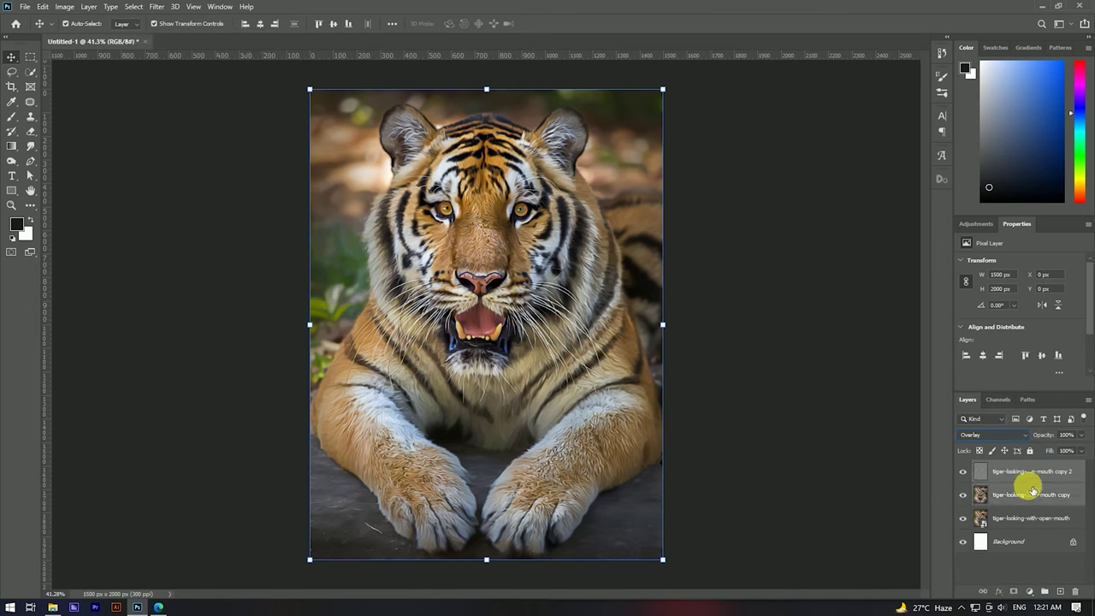
right_click(1024, 481)
left_click(972, 330)
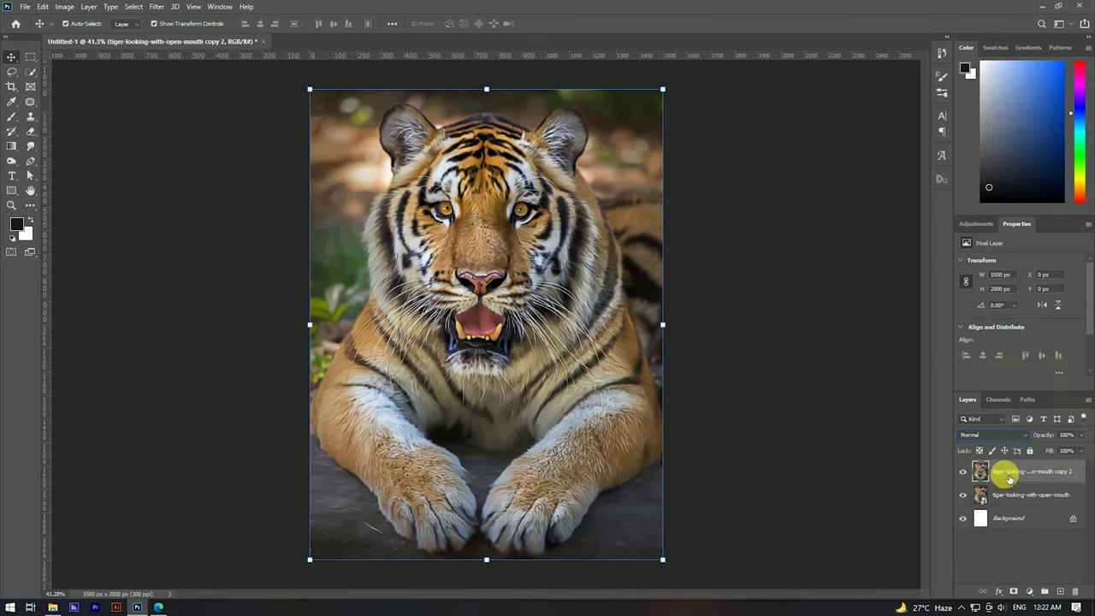
key("ctrl+m")
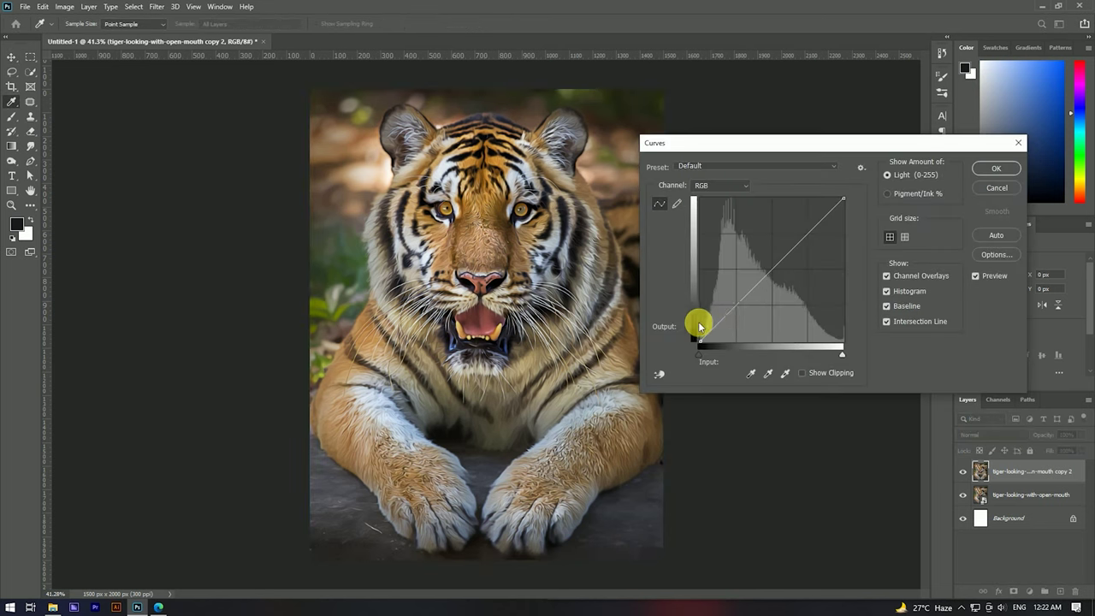
Apply a second S-curve to copy 2, pulling the shadow point down and the upper point up
left_click_drag(744, 299, 747, 305)
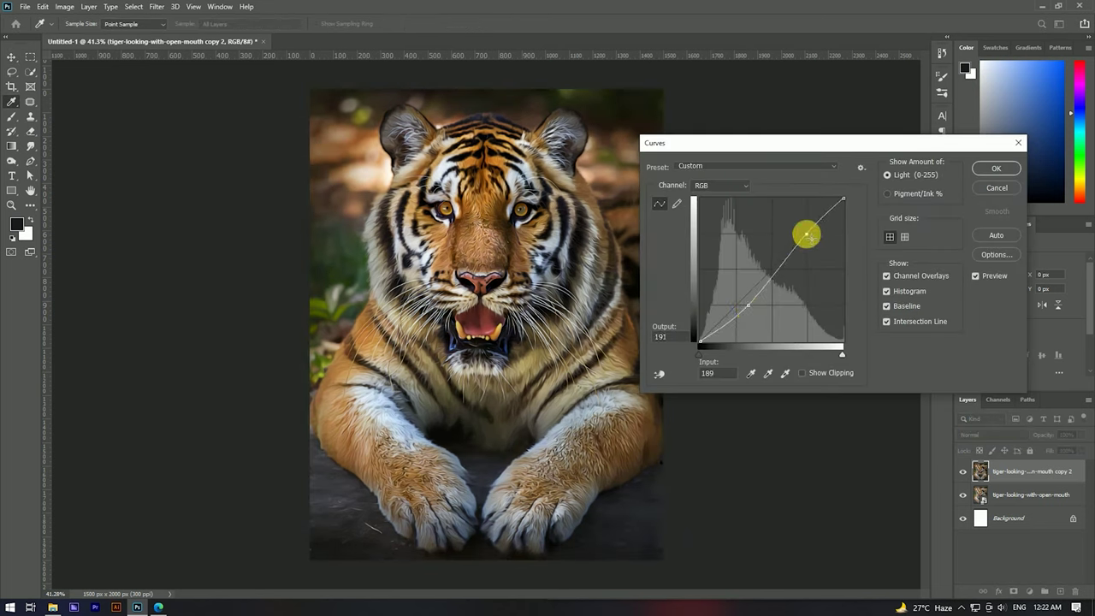
left_click_drag(808, 243, 807, 241)
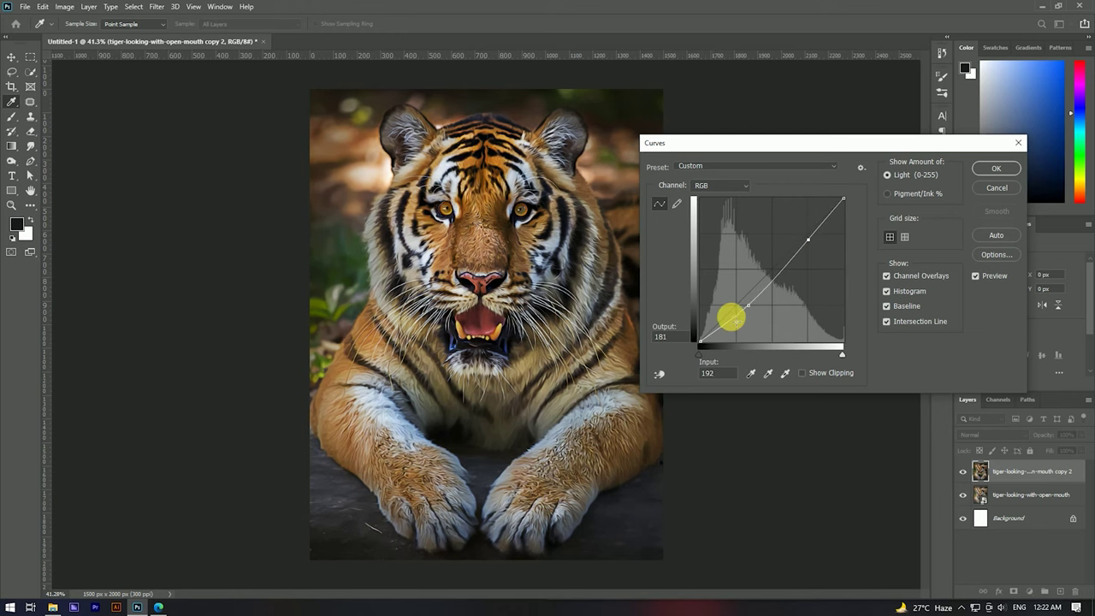
left_click(989, 168)
key("v")
scroll(532, 222, "up", 3)
scroll(420, 277, "up", 2)
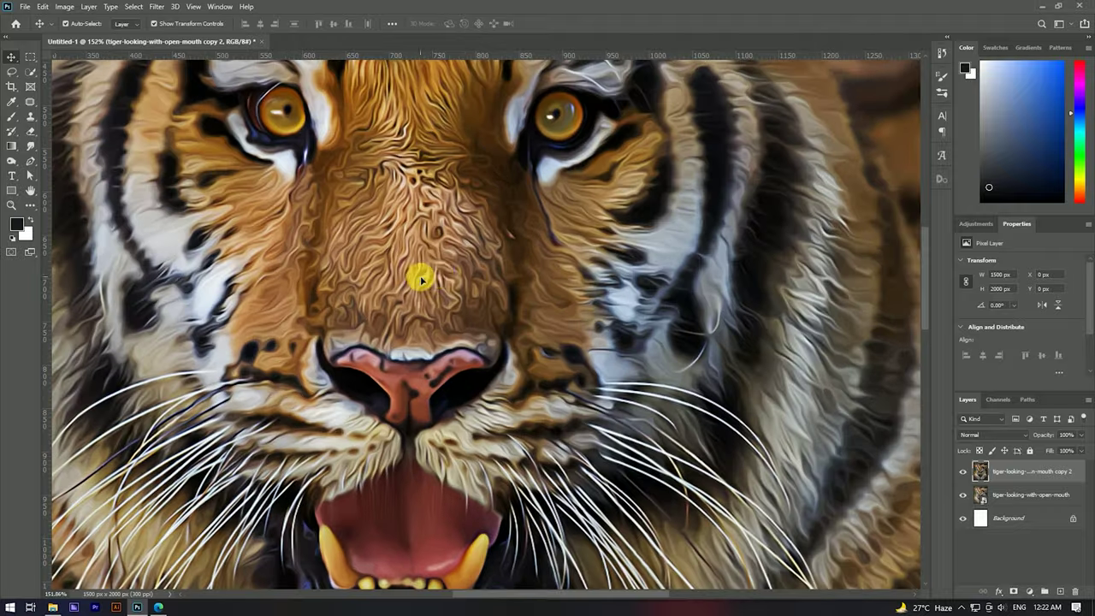
scroll(447, 276, "down", 2)
scroll(454, 278, "down", 3)
scroll(453, 278, "up", 1)
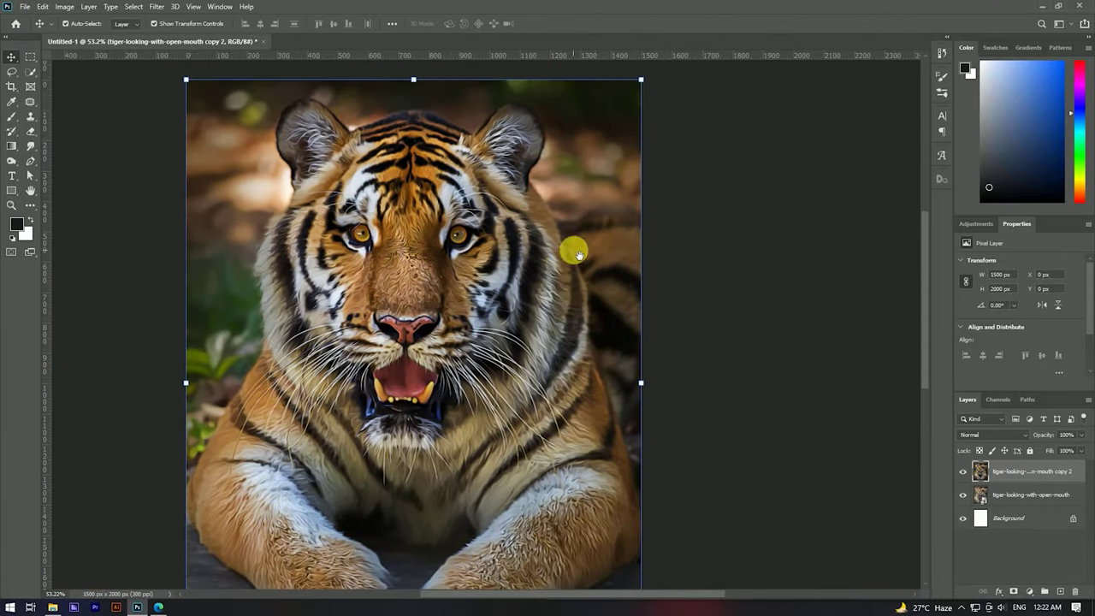
right_click(1018, 472)
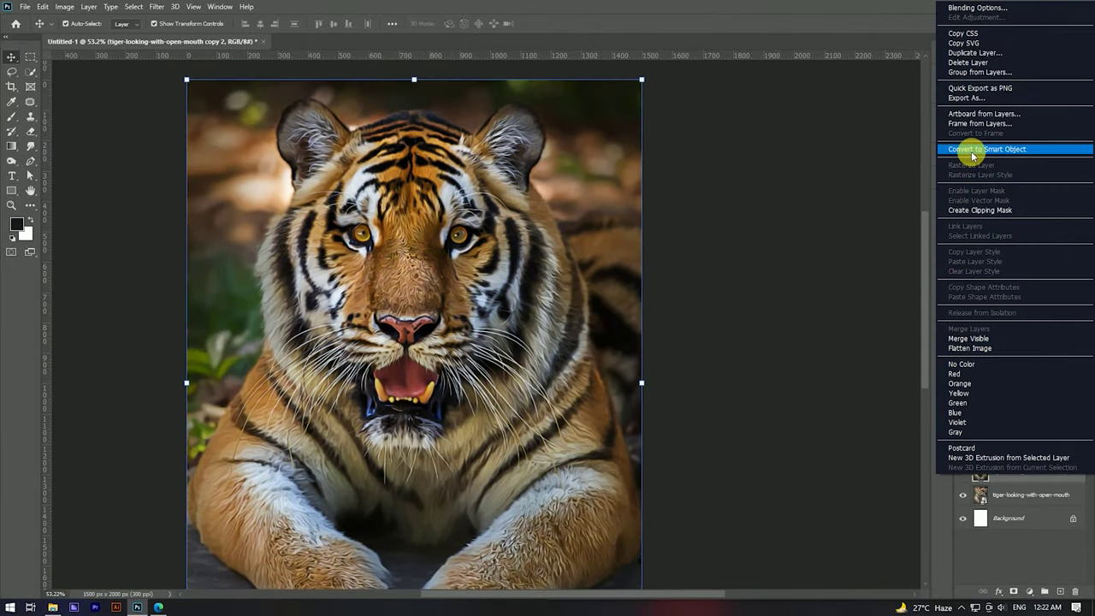
Convert the tiger copy layer to a smart object and cool its temperature in Camera Raw
left_click(968, 148)
left_click(155, 6)
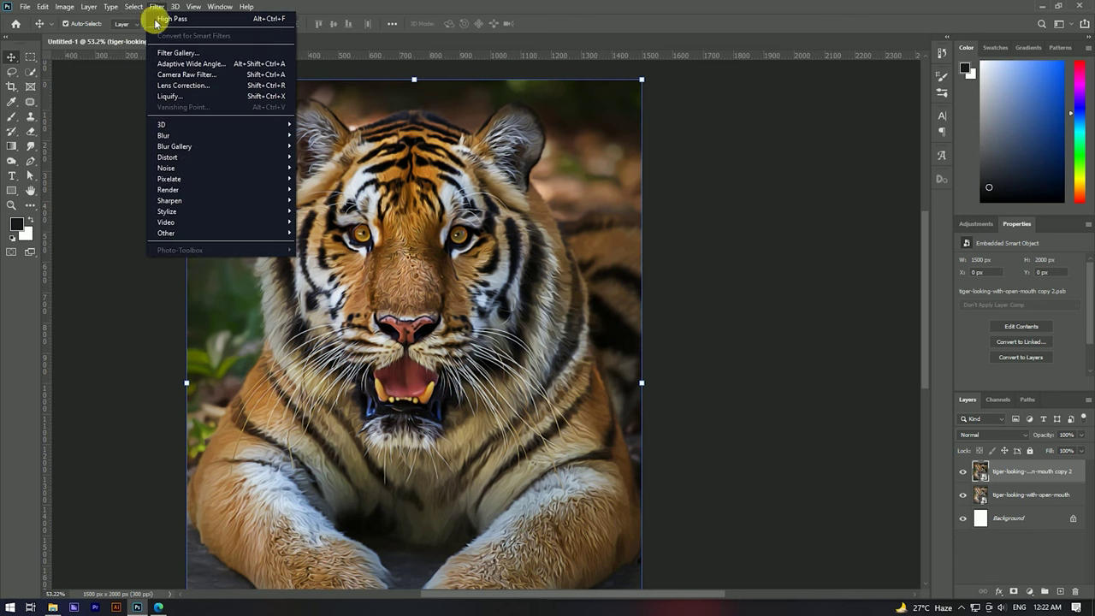
left_click(202, 71)
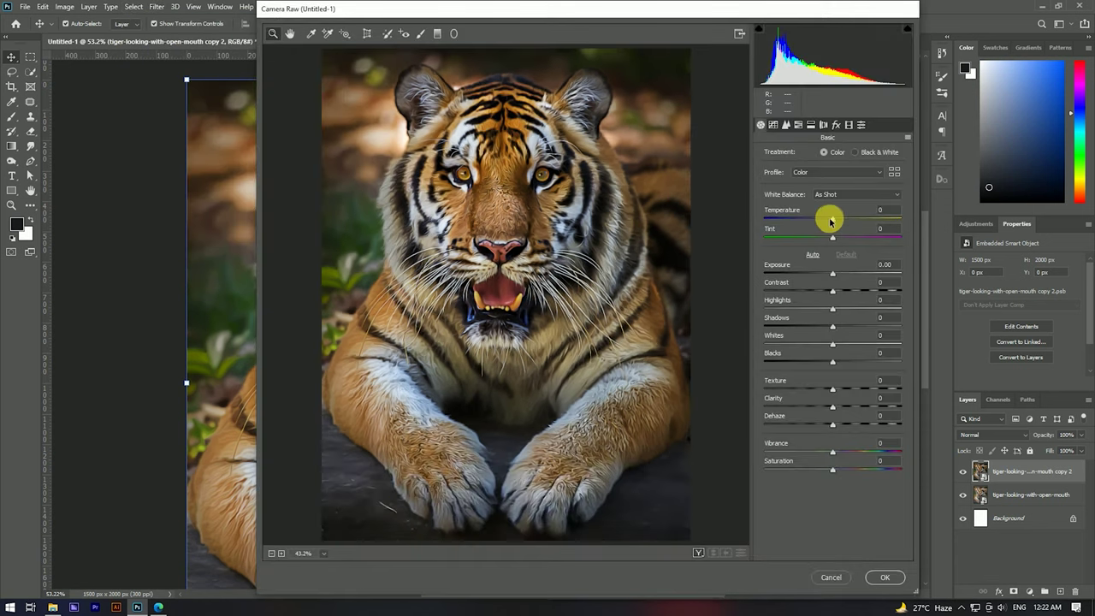
left_click_drag(829, 222, 823, 220)
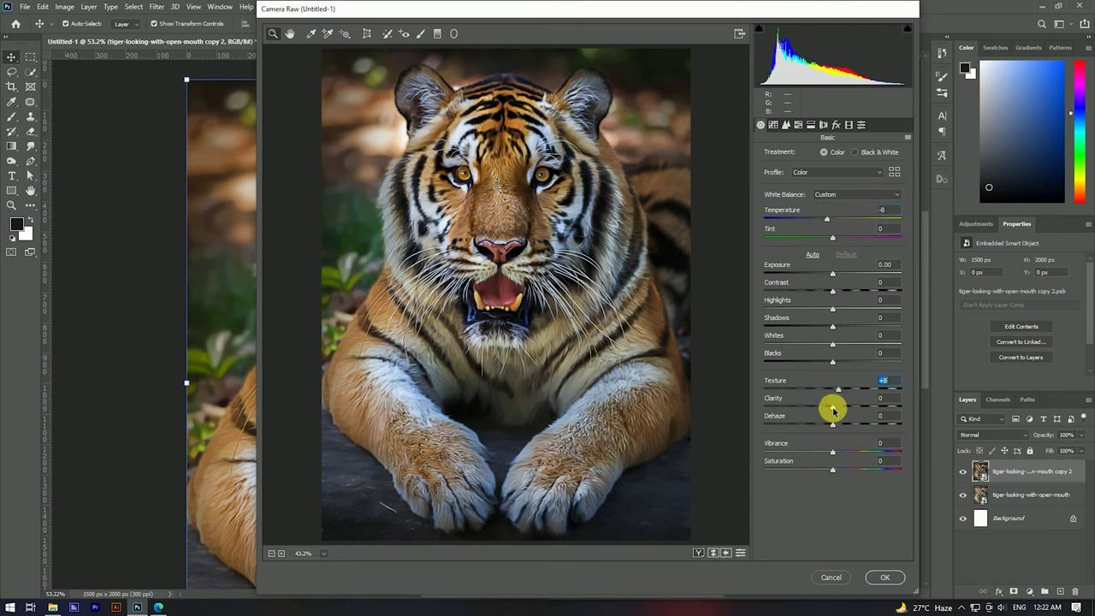
Add a dark edge vignette, set Red Primary hue to -23, and adjust Blue Primary hue and saturation
left_click(836, 124)
left_click_drag(832, 272, 801, 272)
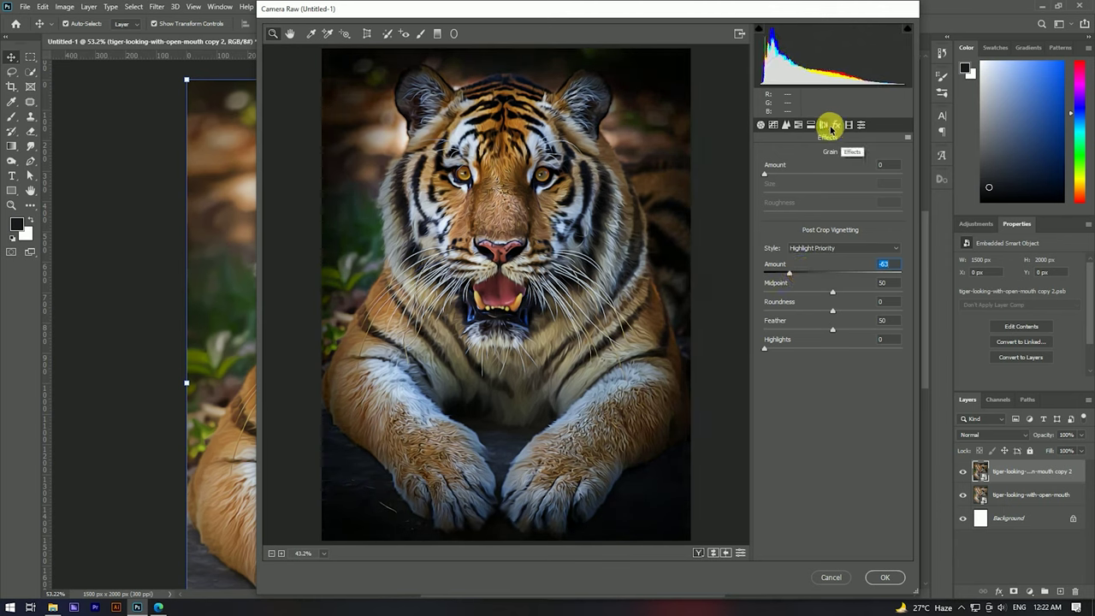
left_click(848, 126)
left_click_drag(832, 233, 818, 233)
left_click(839, 339)
left_click_drag(831, 339, 849, 358)
Raise Contrast to +9 and apply the Camera Raw filter
left_click(760, 125)
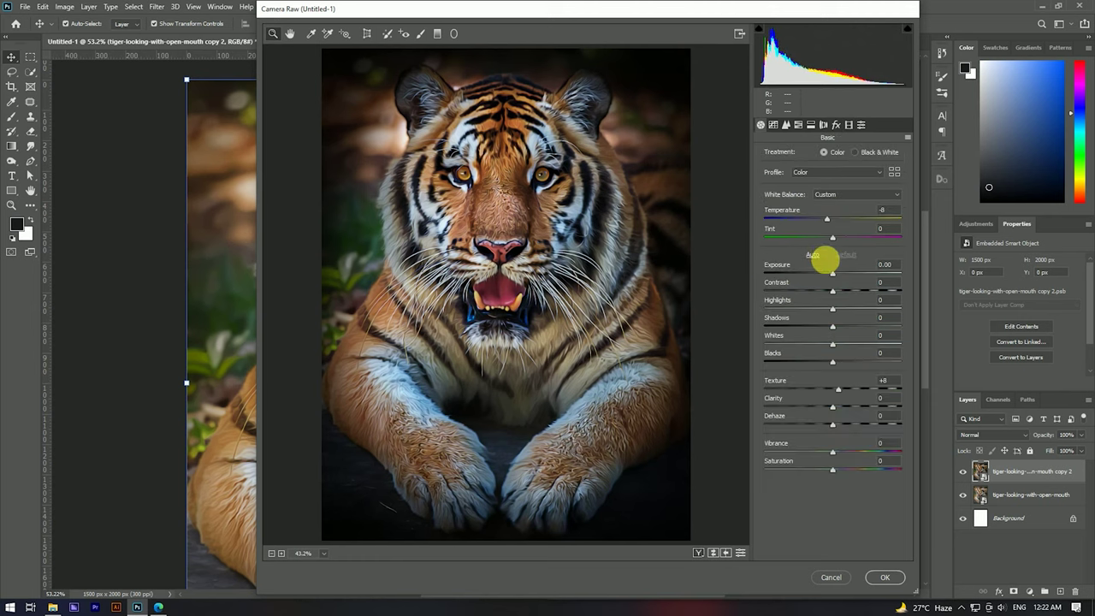
left_click_drag(834, 291, 836, 275)
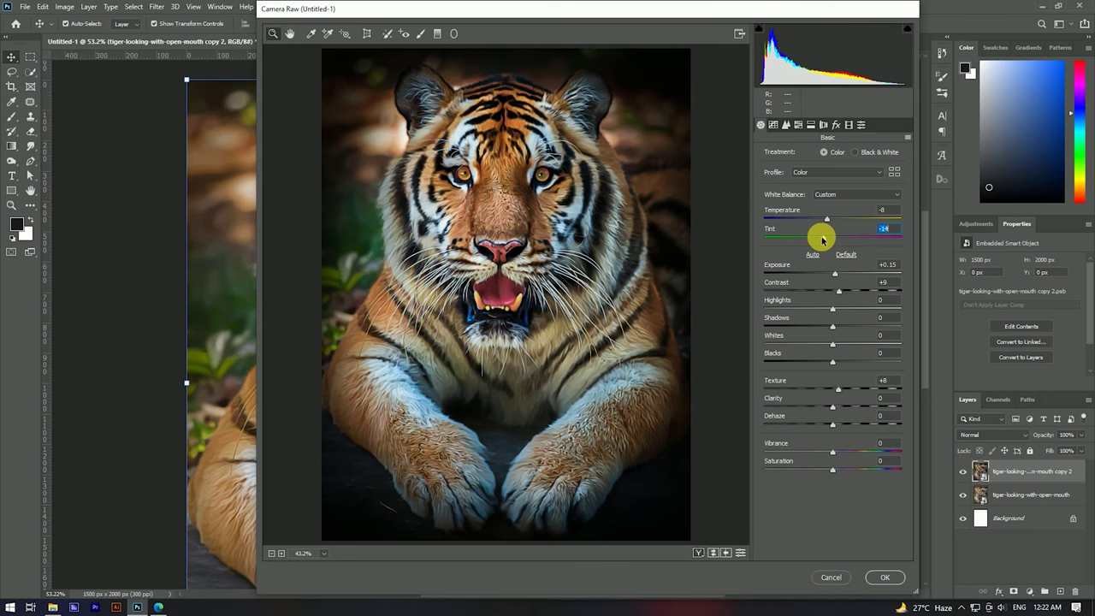
left_click(885, 578)
scroll(599, 282, "down", 2)
scroll(534, 230, "up", 1)
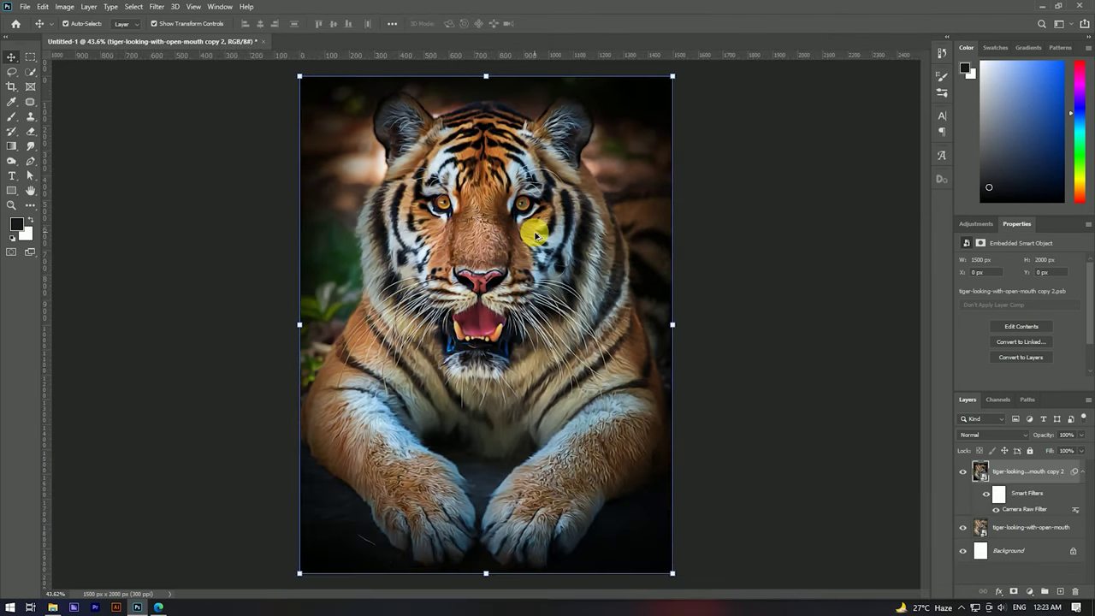
Add a Hue/Saturation adjustment layer above the tiger
scroll(536, 234, "down", 2)
scroll(536, 233, "up", 1)
scroll(513, 209, "up", 2)
scroll(515, 208, "down", 2)
scroll(556, 211, "up", 1)
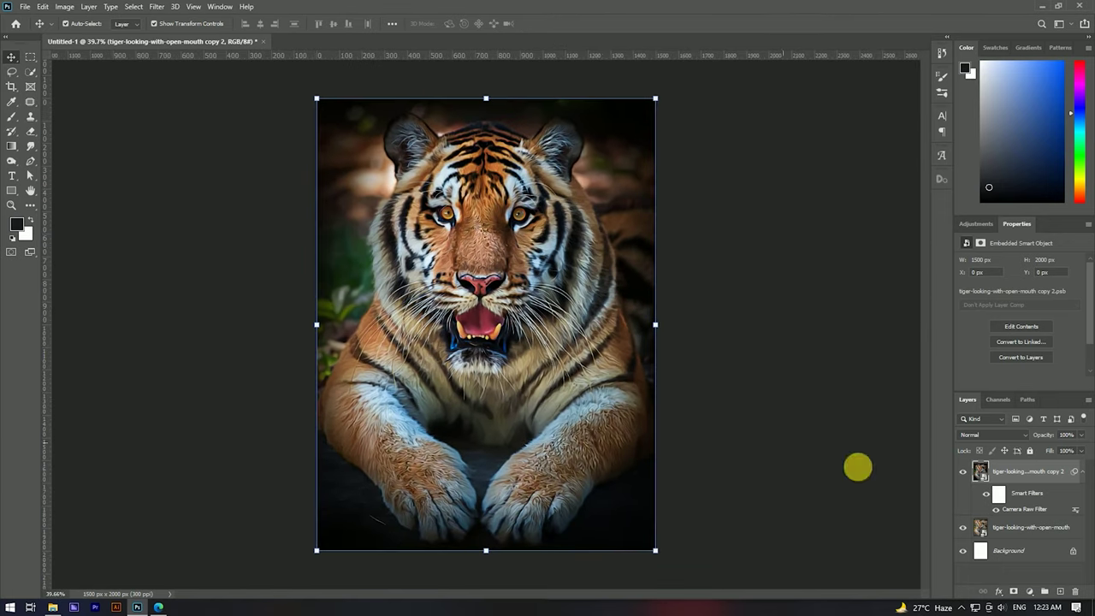
left_click(1028, 591)
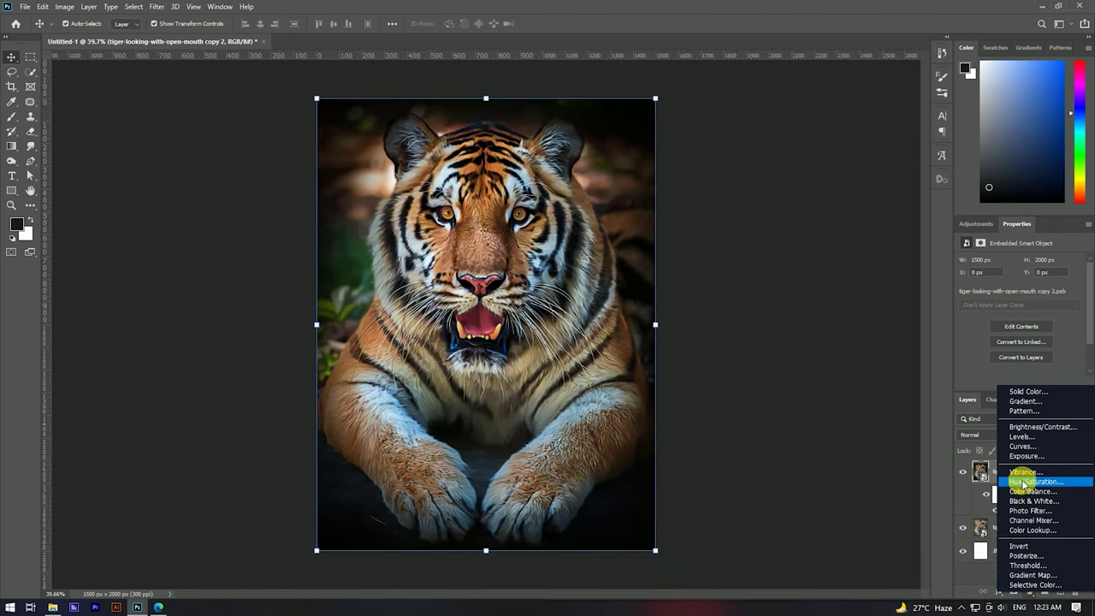
left_click(1023, 483)
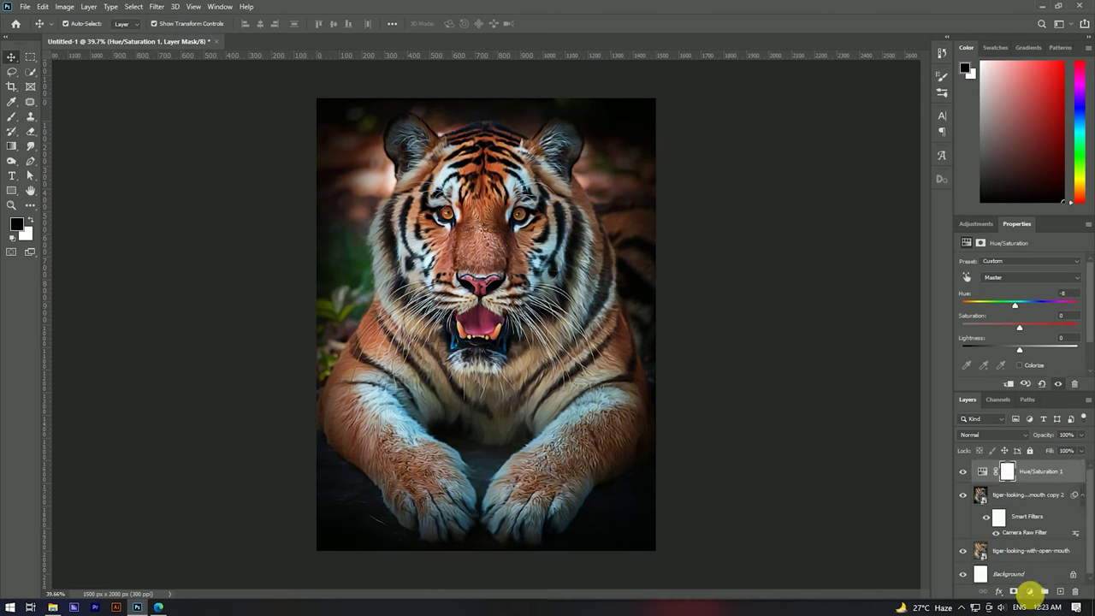
Add a Color Balance layer with midtones Cyan/Red -13 and Magenta/Green +10
left_click(1029, 591)
left_click(1027, 495)
left_click_drag(1005, 287, 1004, 289)
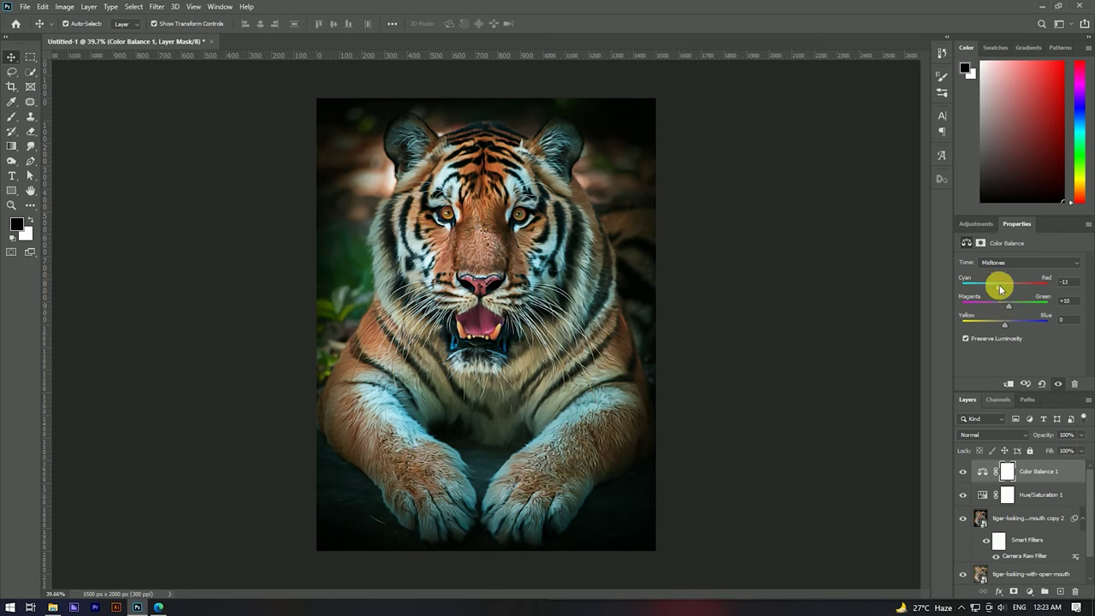
left_click(982, 469)
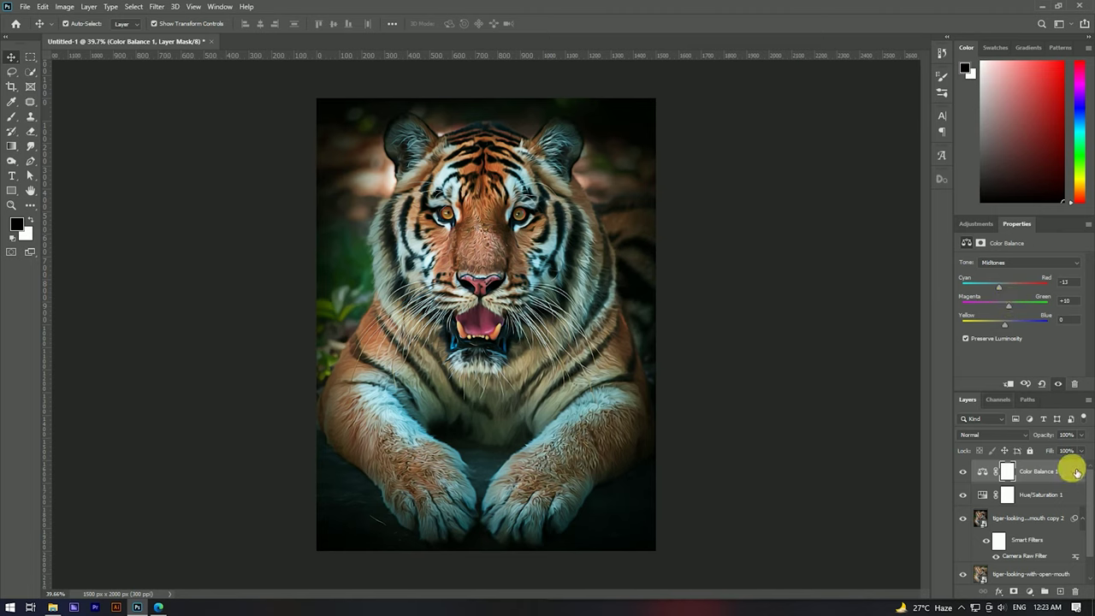
left_click(1038, 517, "shift")
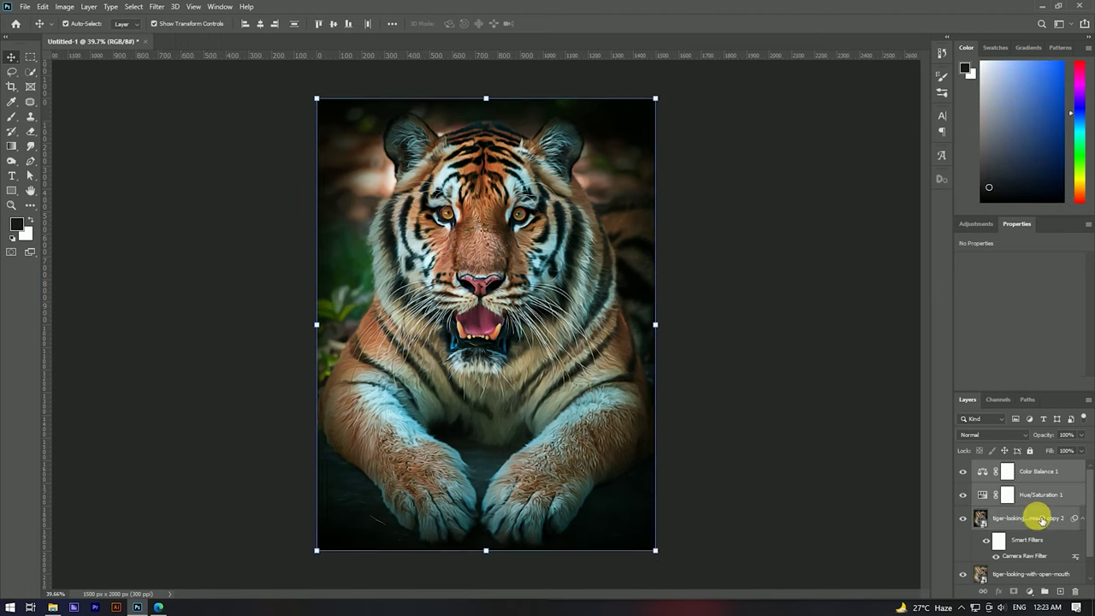
Merge the tiger and adjustment layers and convert the result to a smart object
right_click(1040, 496)
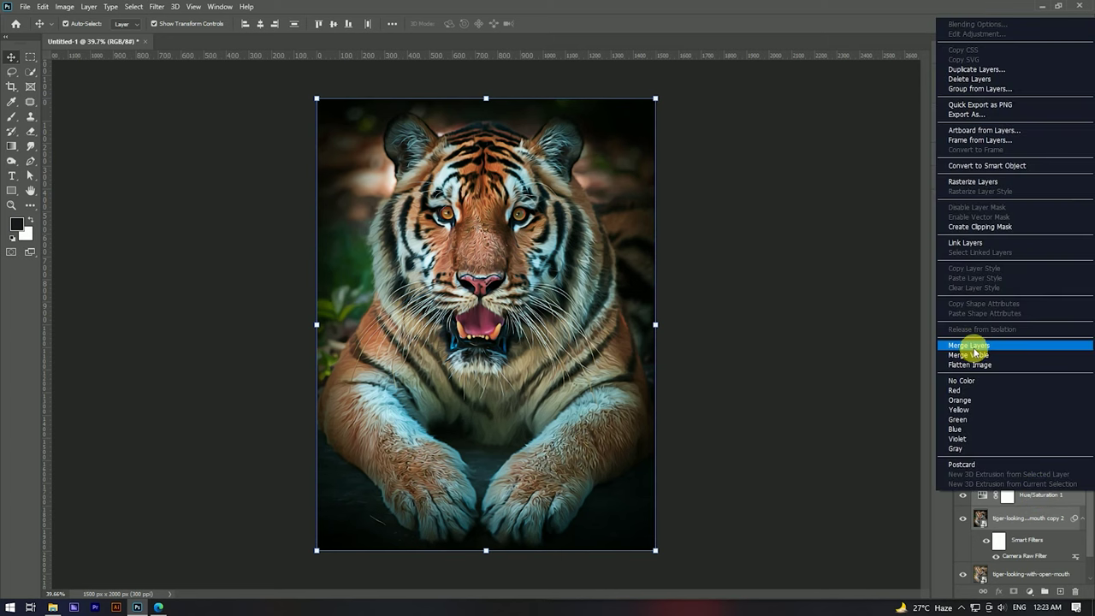
left_click(969, 345)
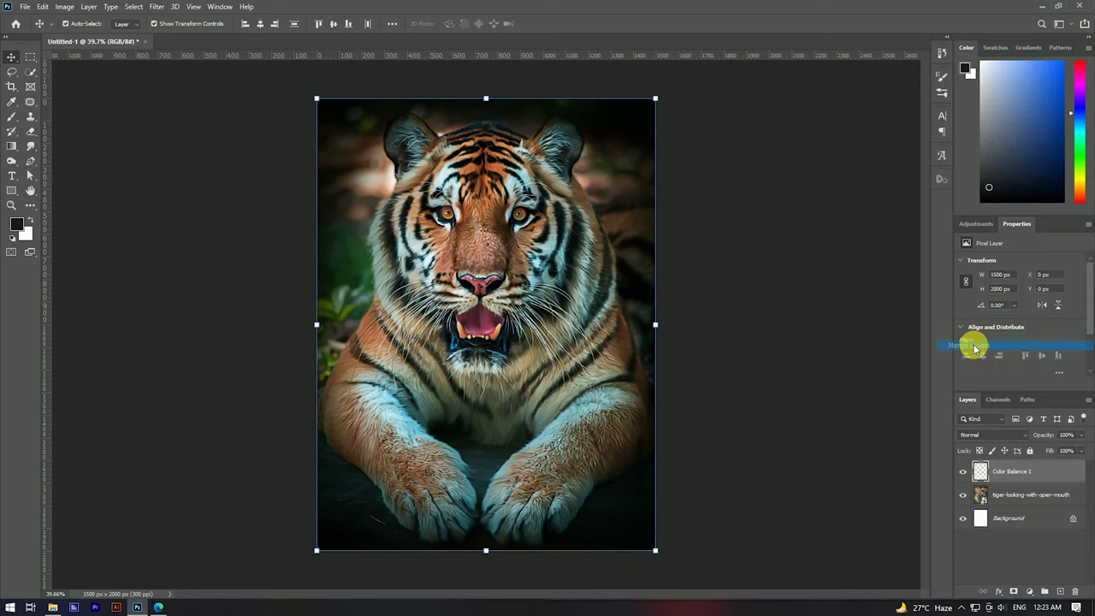
right_click(1031, 472)
left_click(904, 289)
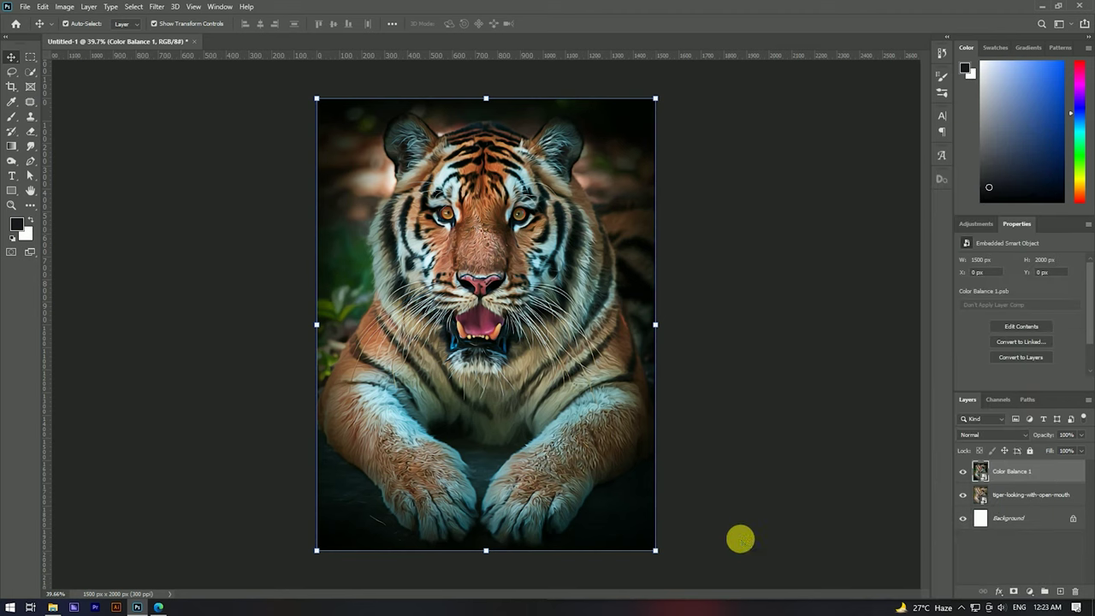
Apply Levels with input values 13, 1.00 and 236
key("ctrl+l")
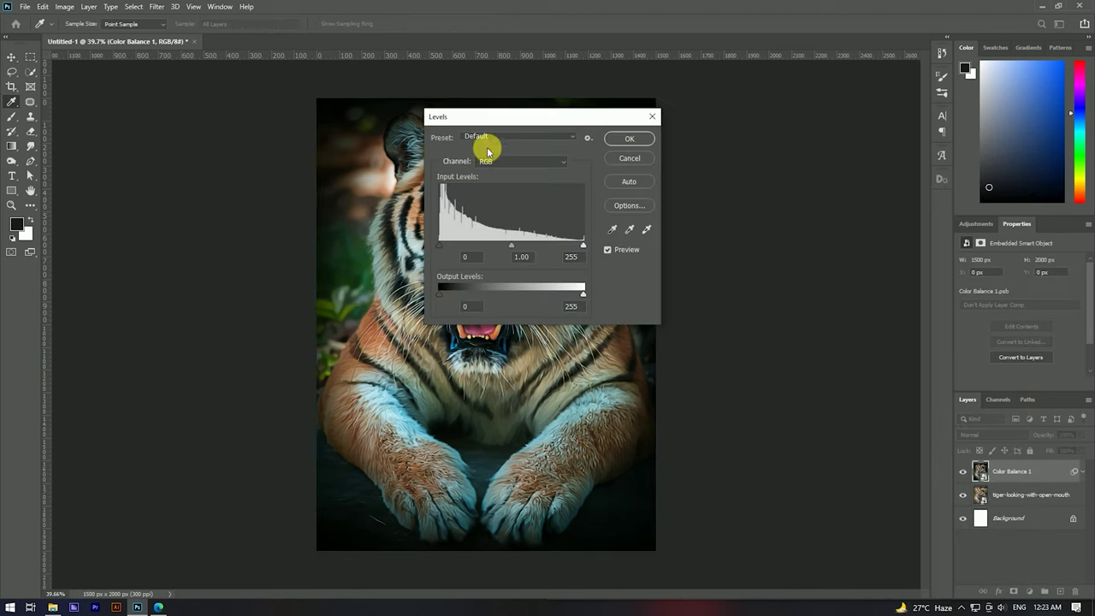
left_click_drag(481, 110, 827, 155)
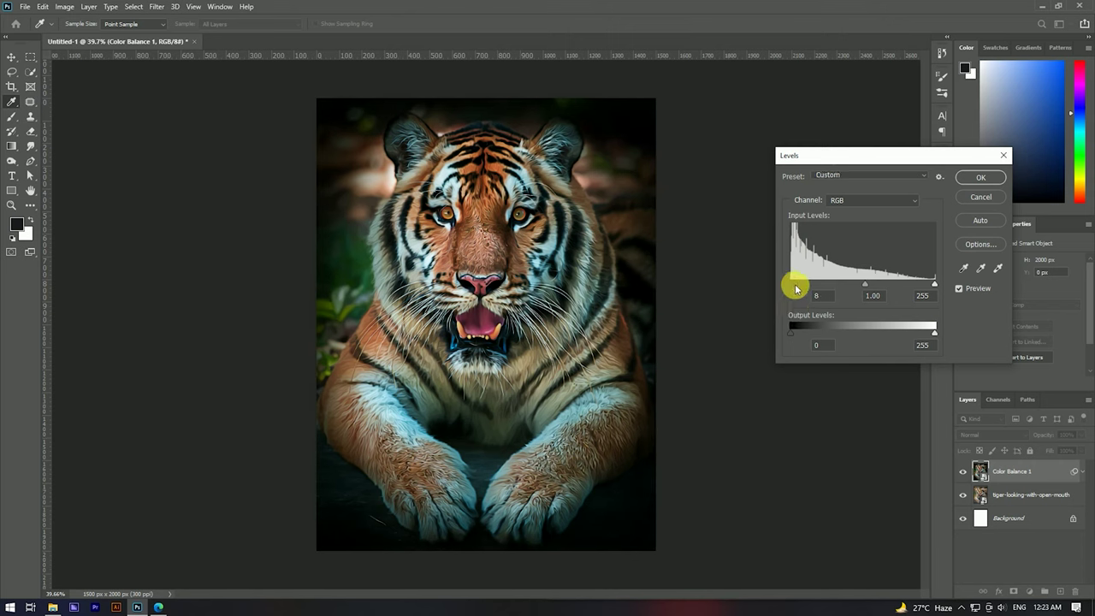
left_click_drag(798, 289, 798, 286)
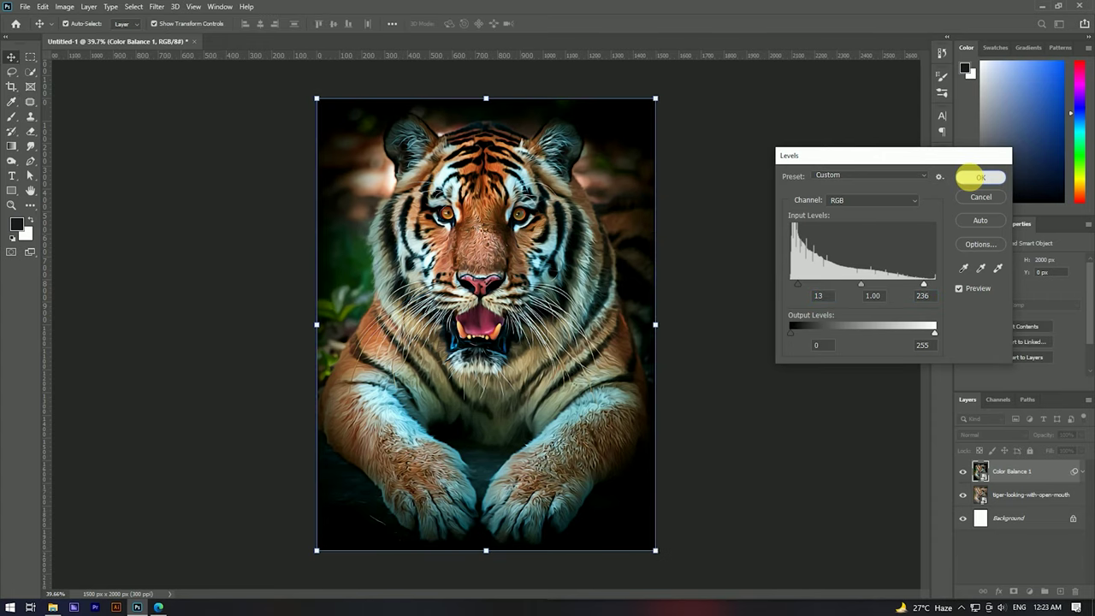
left_click(980, 177)
key("v")
scroll(676, 303, "up", 3)
scroll(465, 188, "down", 2)
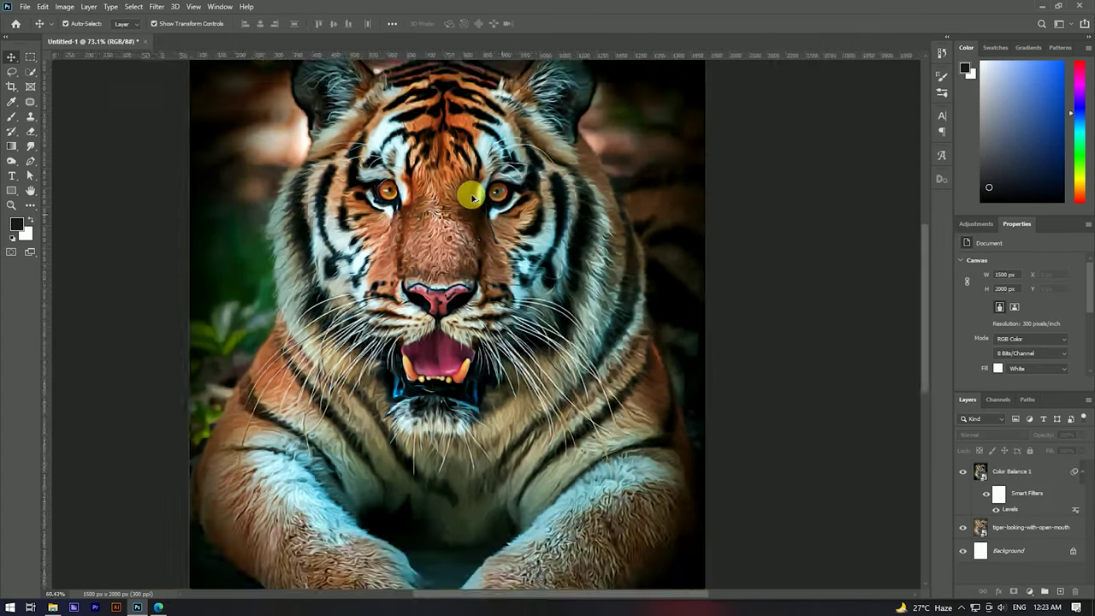
scroll(482, 239, "down", 2)
scroll(492, 229, "up", 2)
scroll(491, 229, "down", 2)
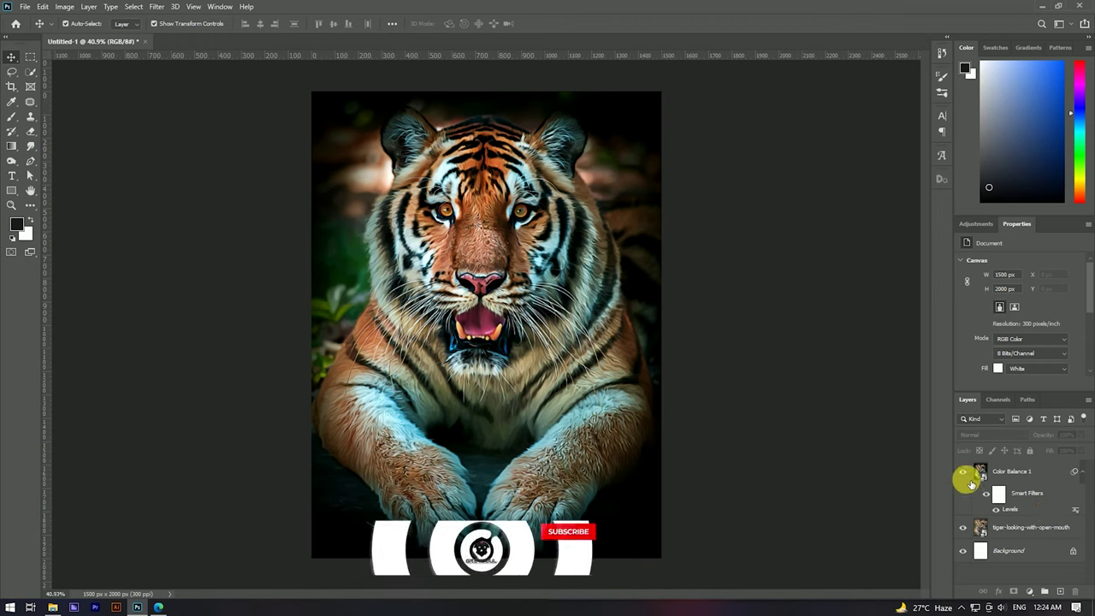
left_click(962, 471)
left_click(962, 471)
left_click(962, 472)
left_click(962, 471)
scroll(498, 188, "up", 5)
scroll(499, 189, "up", 2)
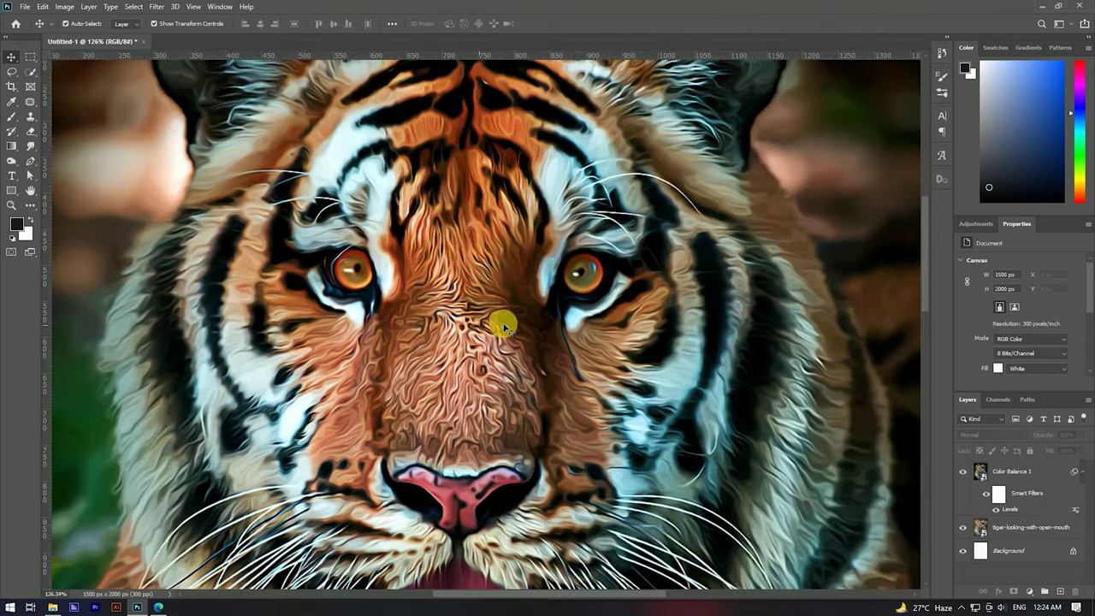
scroll(444, 333, "down", 3)
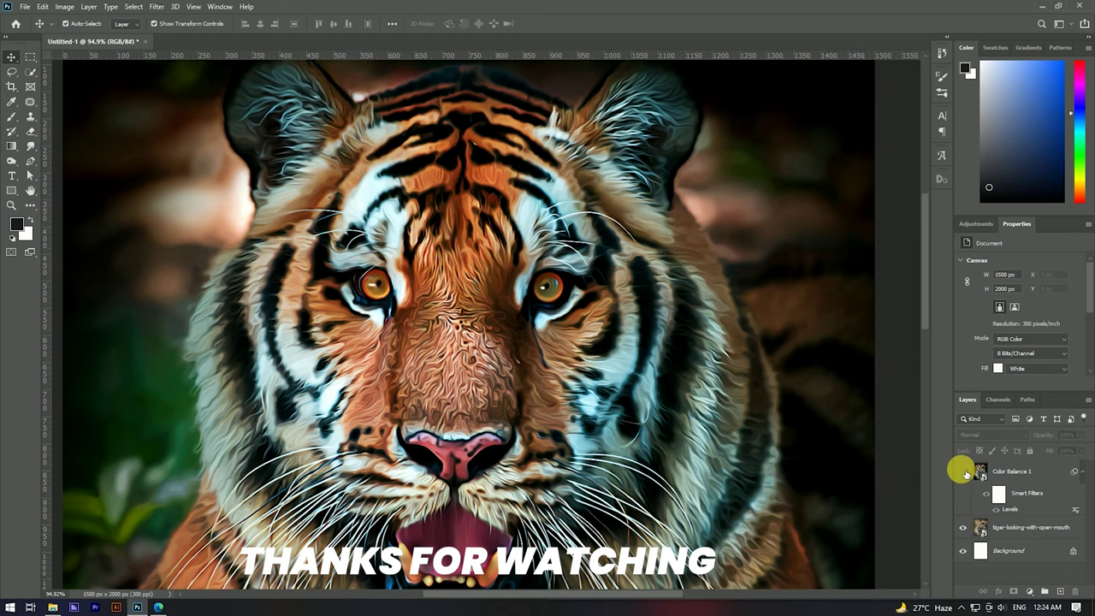
left_click(962, 471)
left_click(963, 471)
left_click(962, 472)
left_click(962, 471)
left_click(963, 471)
left_click(962, 471)
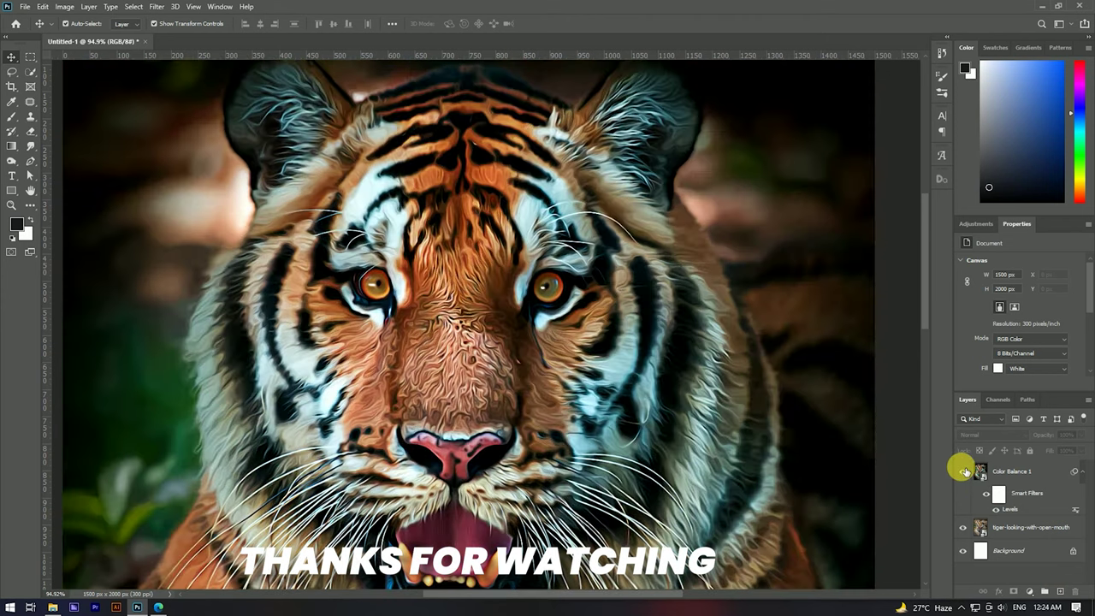